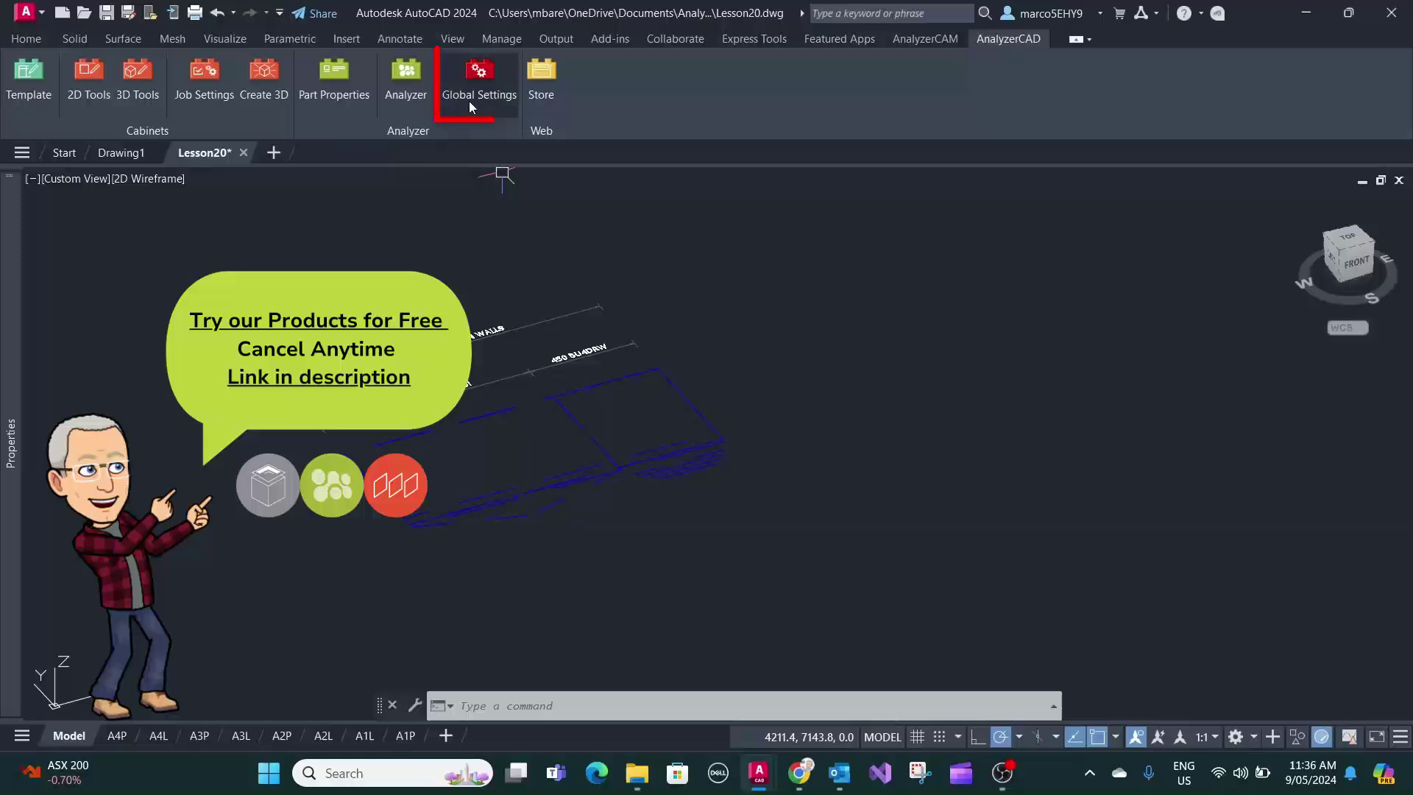
Step: Review the global cabinet settings without changes, then confirm the job-specific settings
left_click(470, 80)
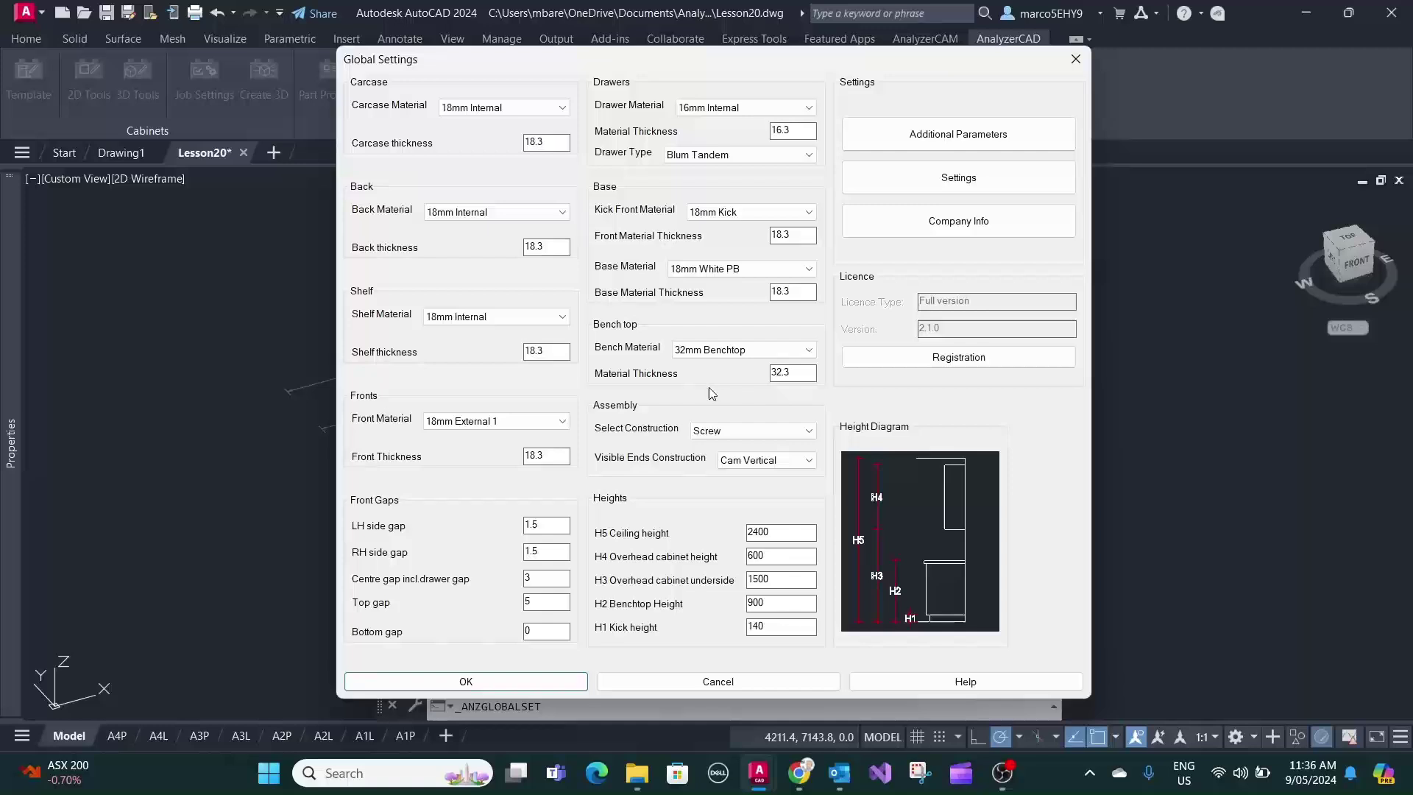
left_click(1075, 58)
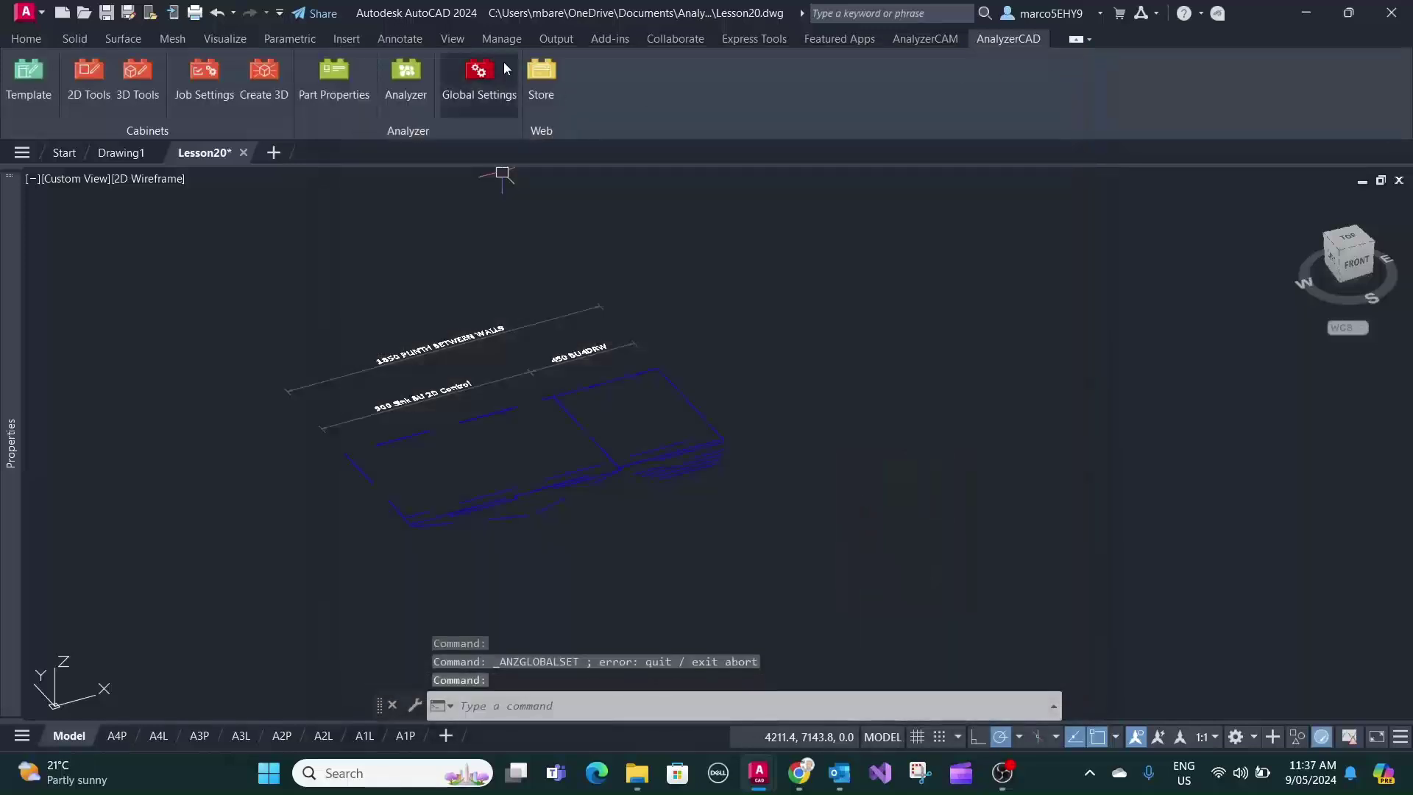
left_click(201, 78)
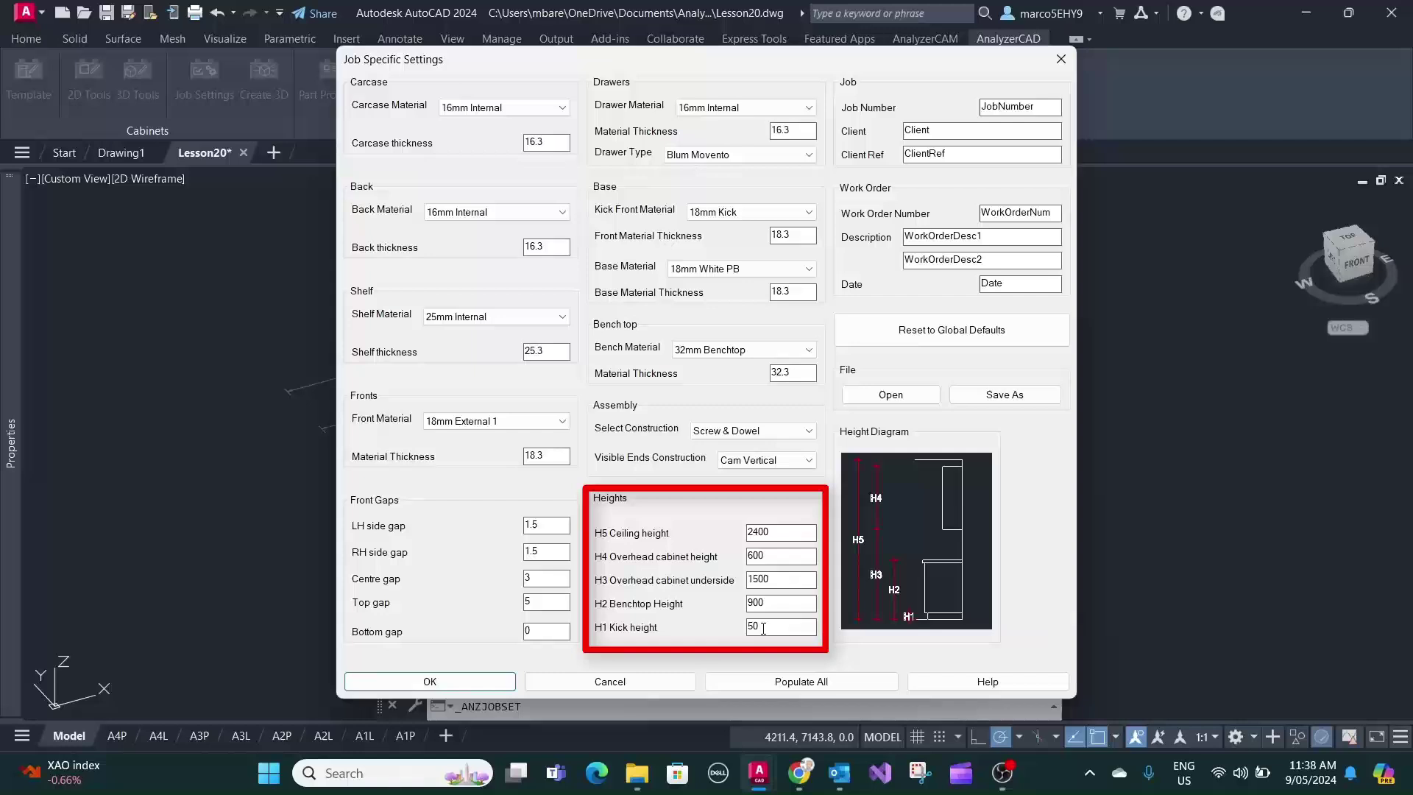
left_click(432, 678)
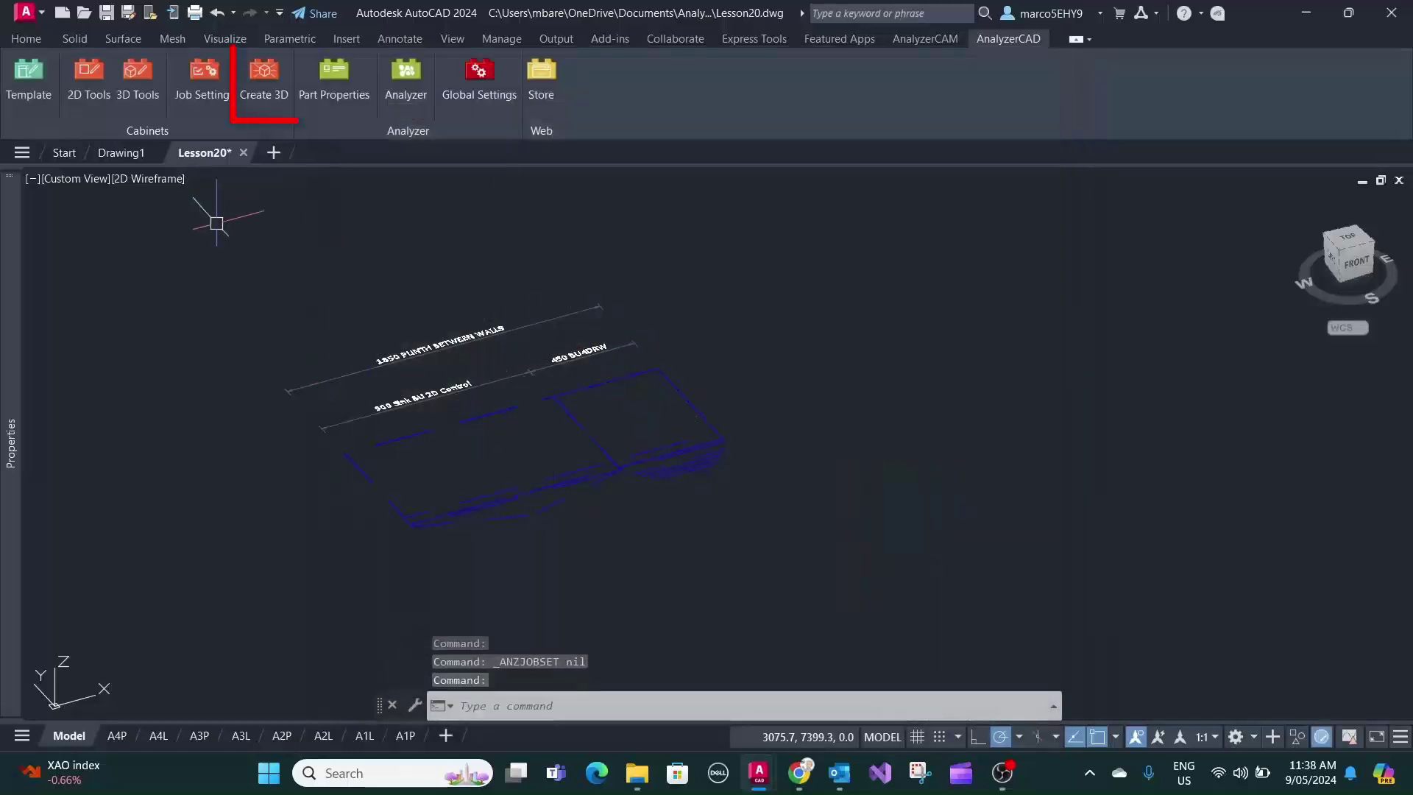
Step: Create 3D cabinets from the three crossing-selected 2D outlines and frame the generated sink base and drawer units
left_click(259, 77)
left_click(685, 537)
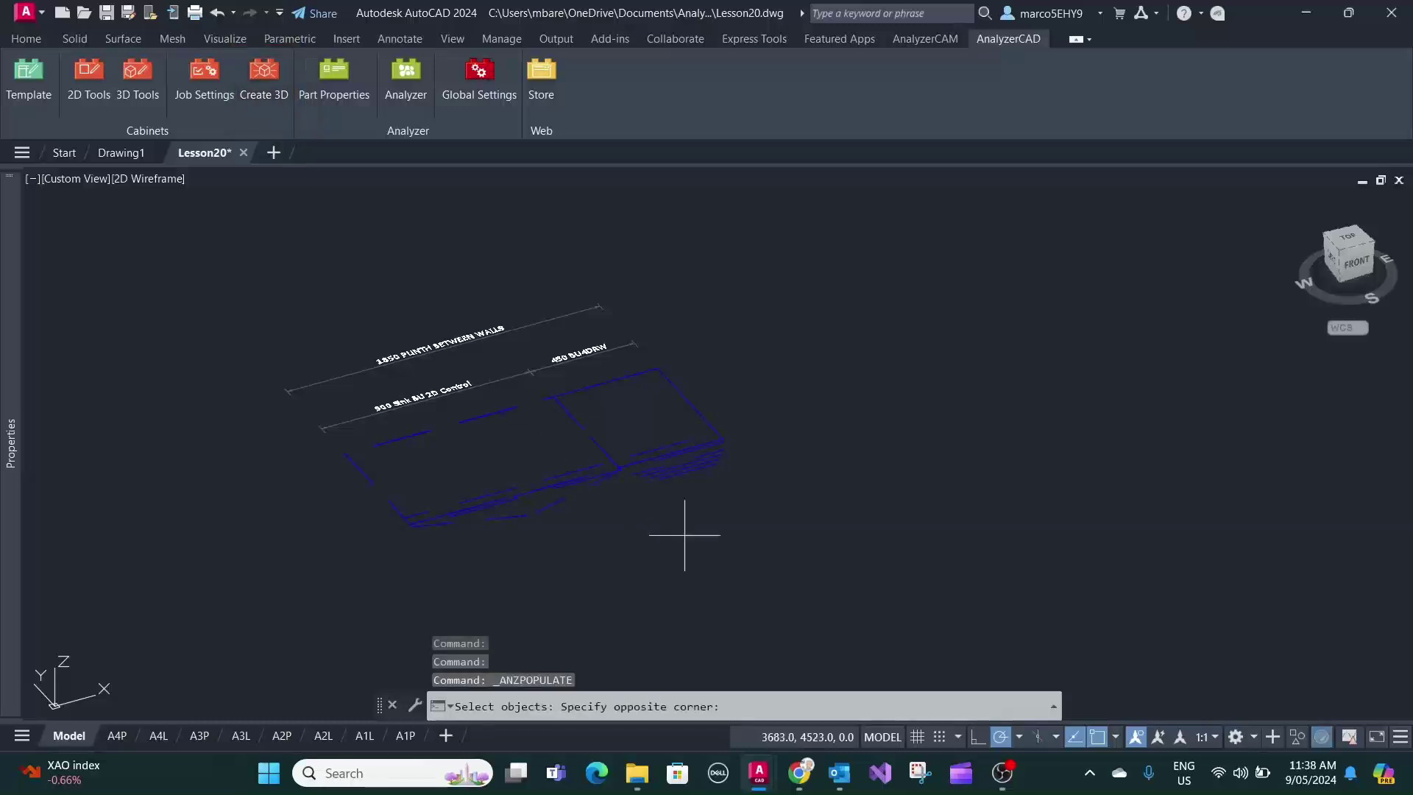
left_click(303, 307)
key("Return")
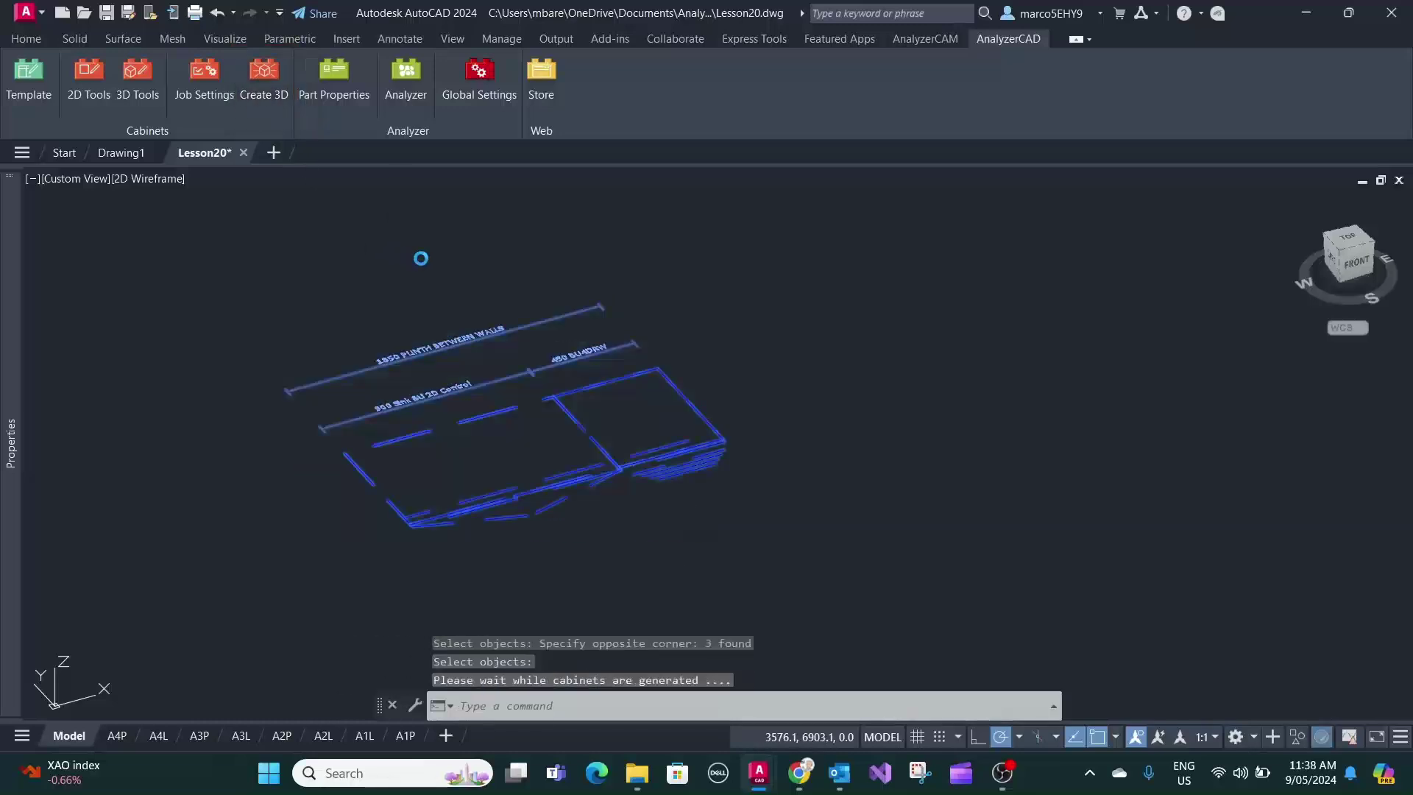
scroll(396, 523, "up", 5)
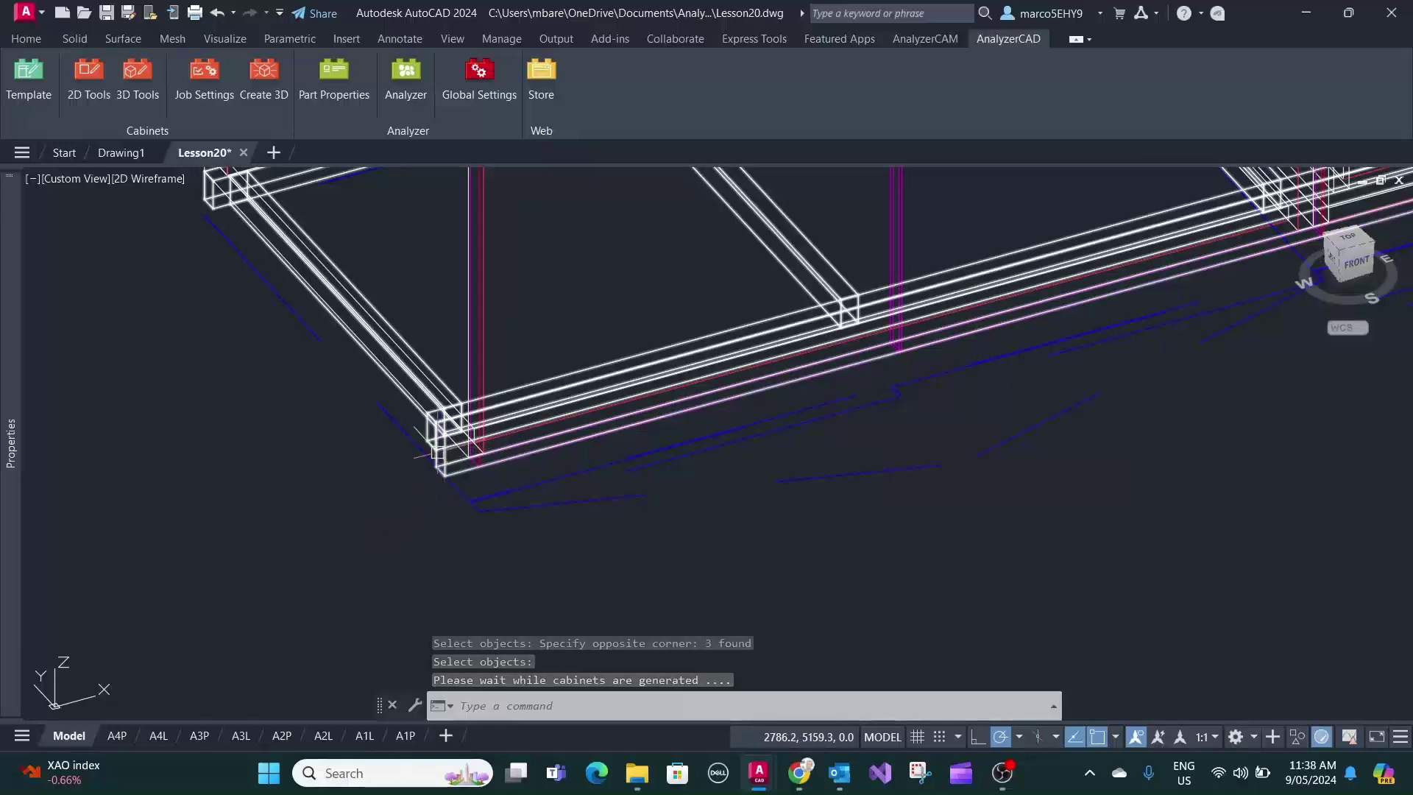
scroll(356, 473, "down", 6)
middle_click_drag(337, 451, 290, 495)
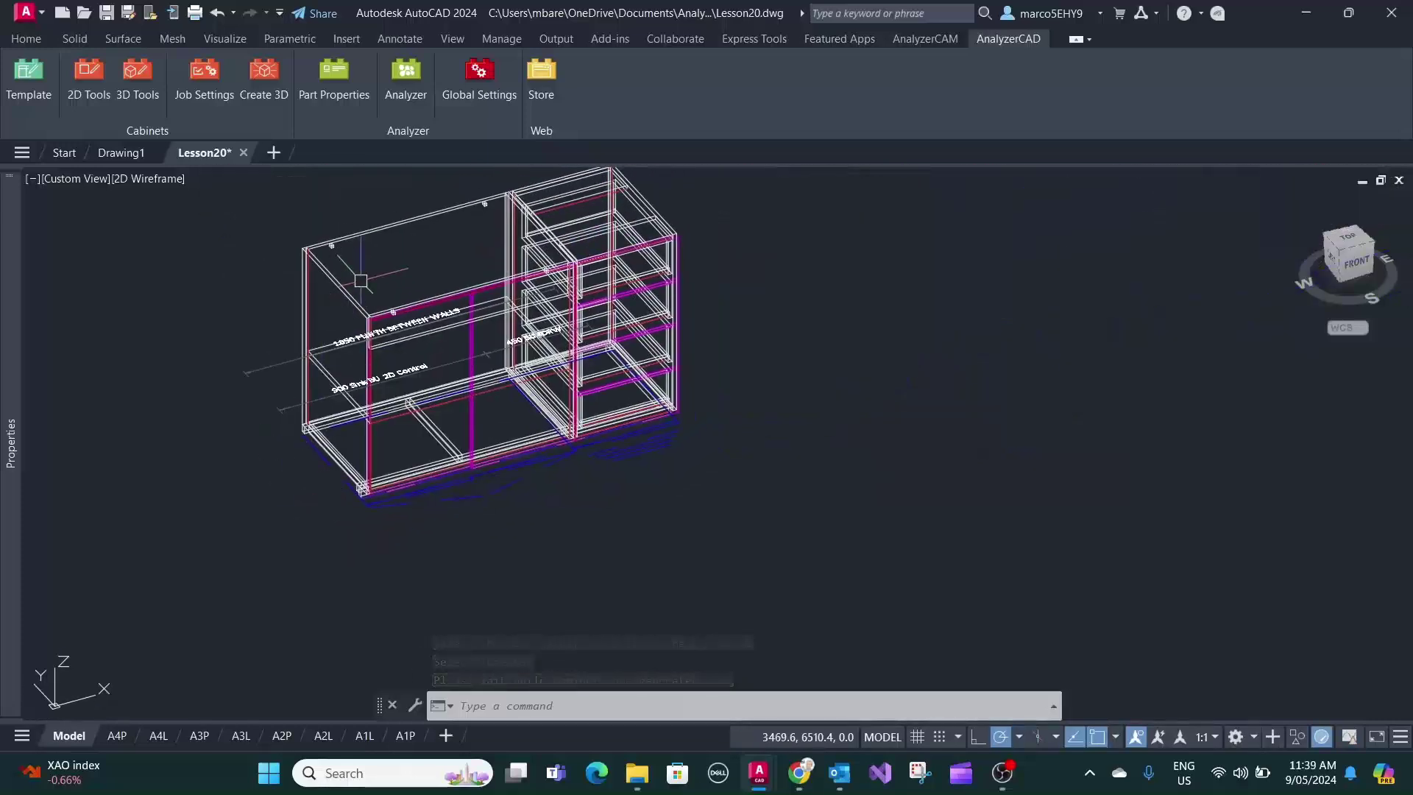
scroll(361, 280, "up", 5)
scroll(325, 306, "down", 3)
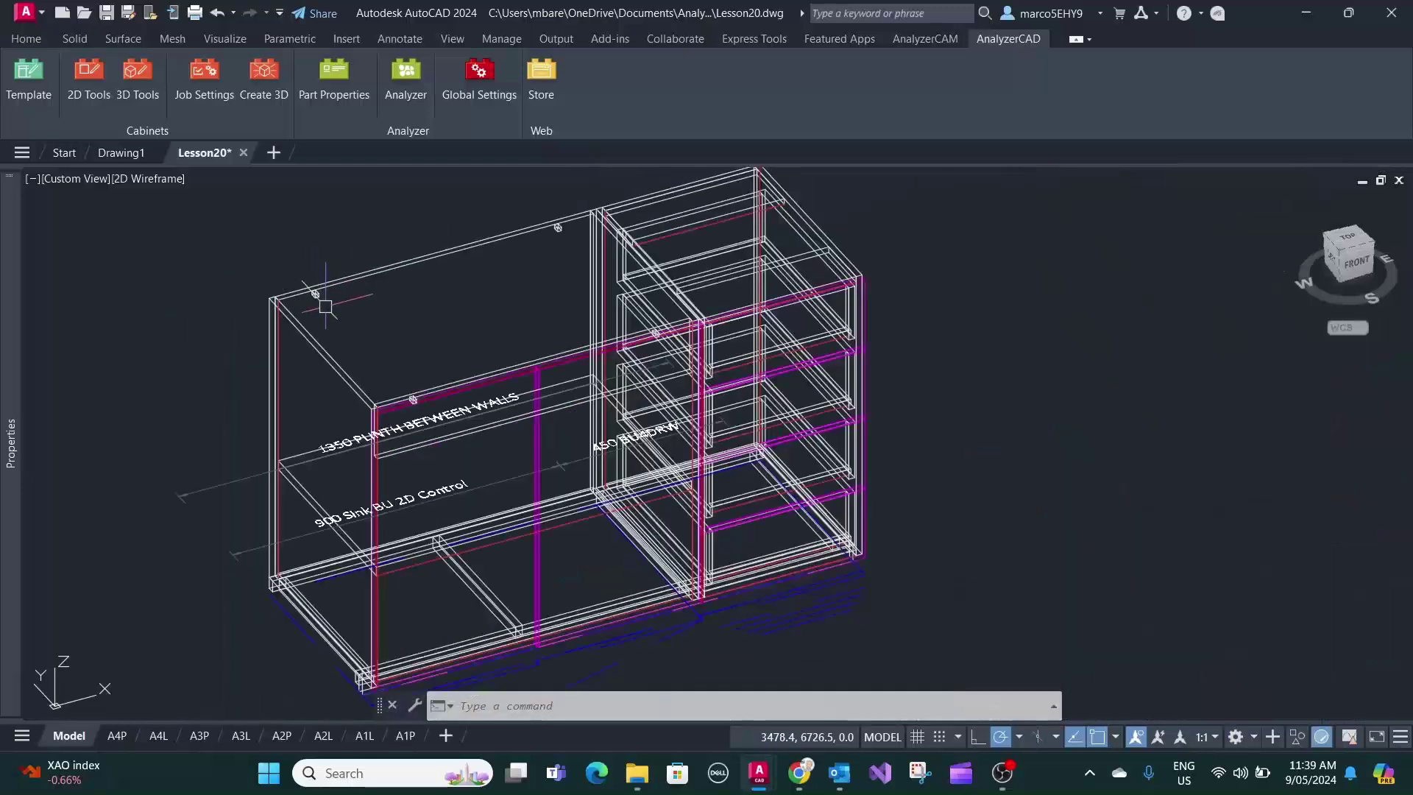
scroll(325, 306, "down", 4)
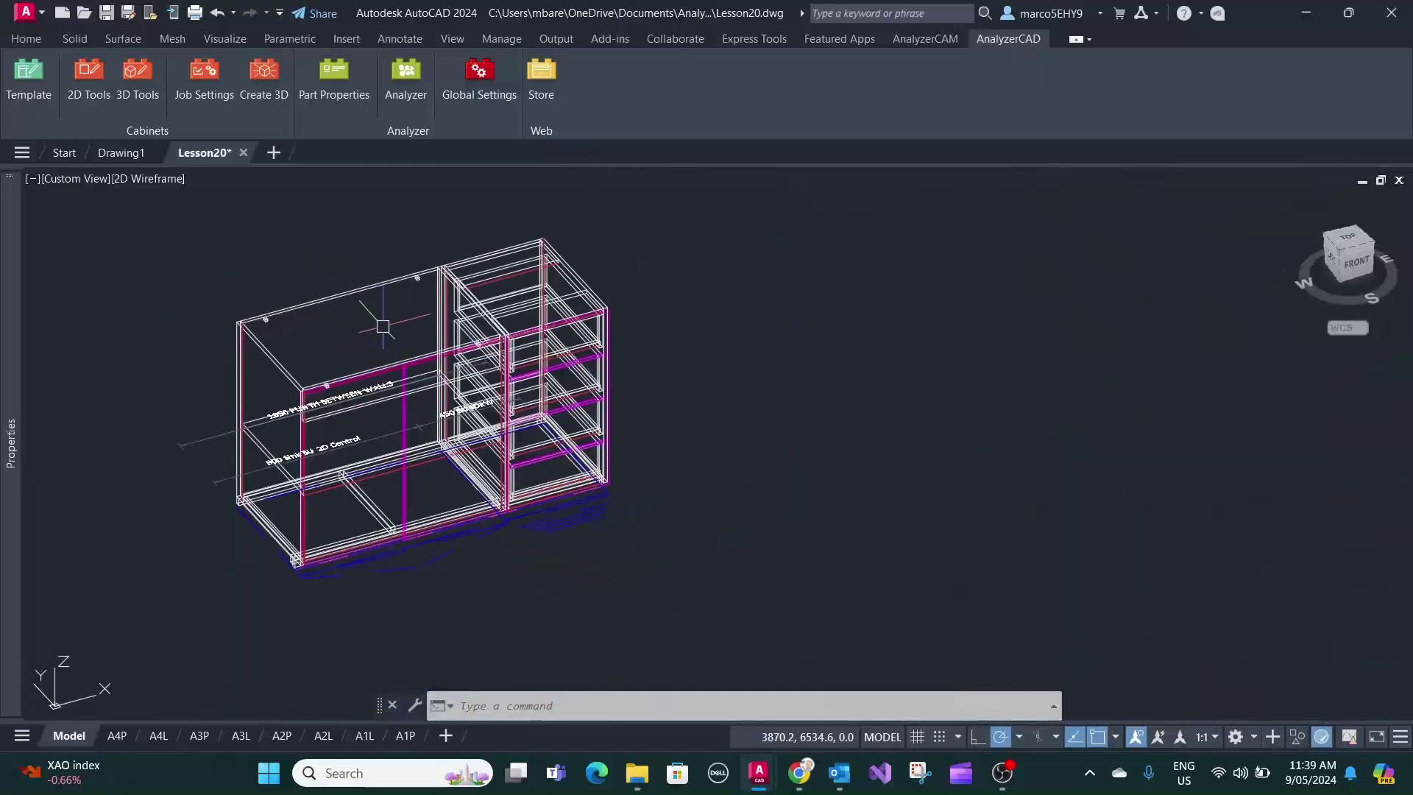
middle_click_drag(383, 326, 412, 324)
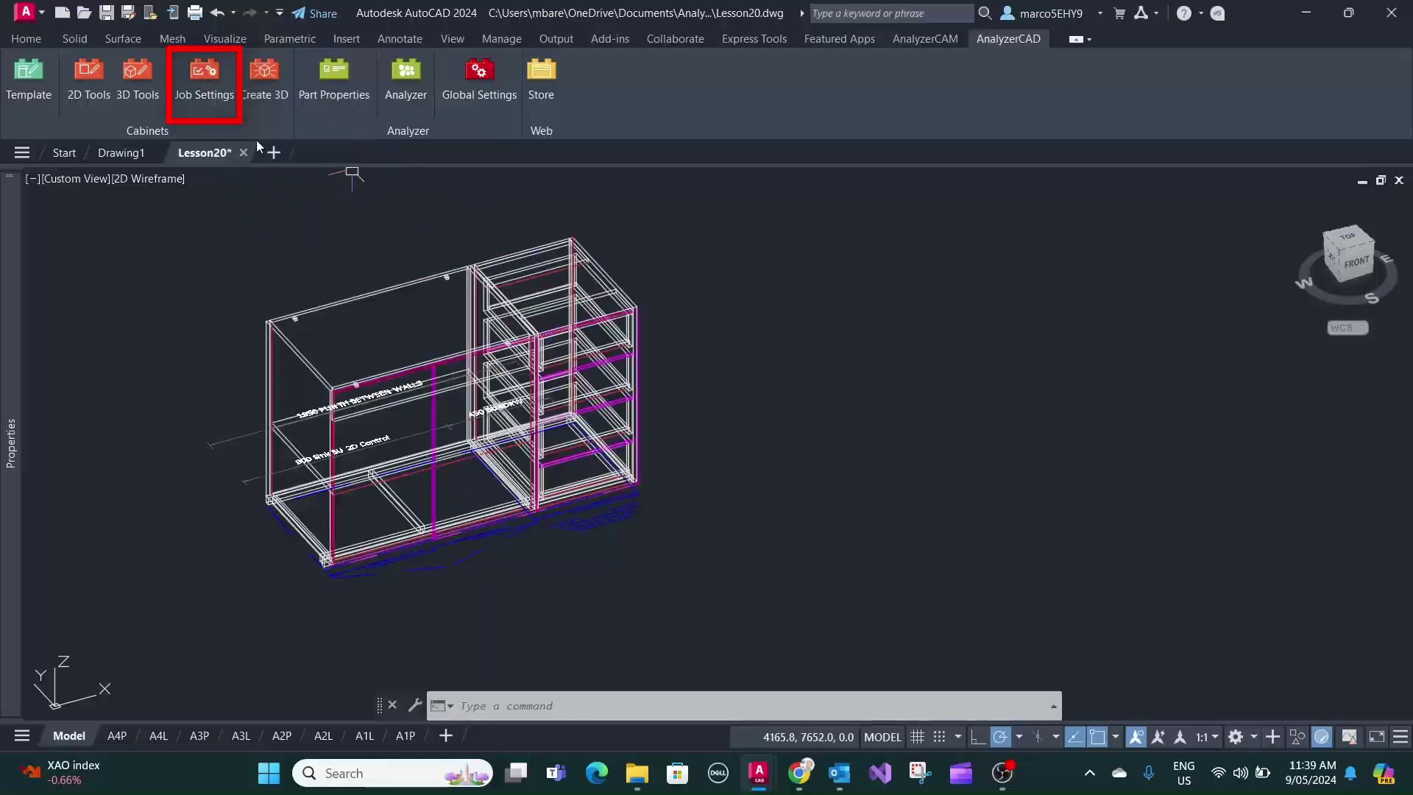
Step: In Job Specific Settings, enter job number 333 and start the work order number with 0
left_click(201, 78)
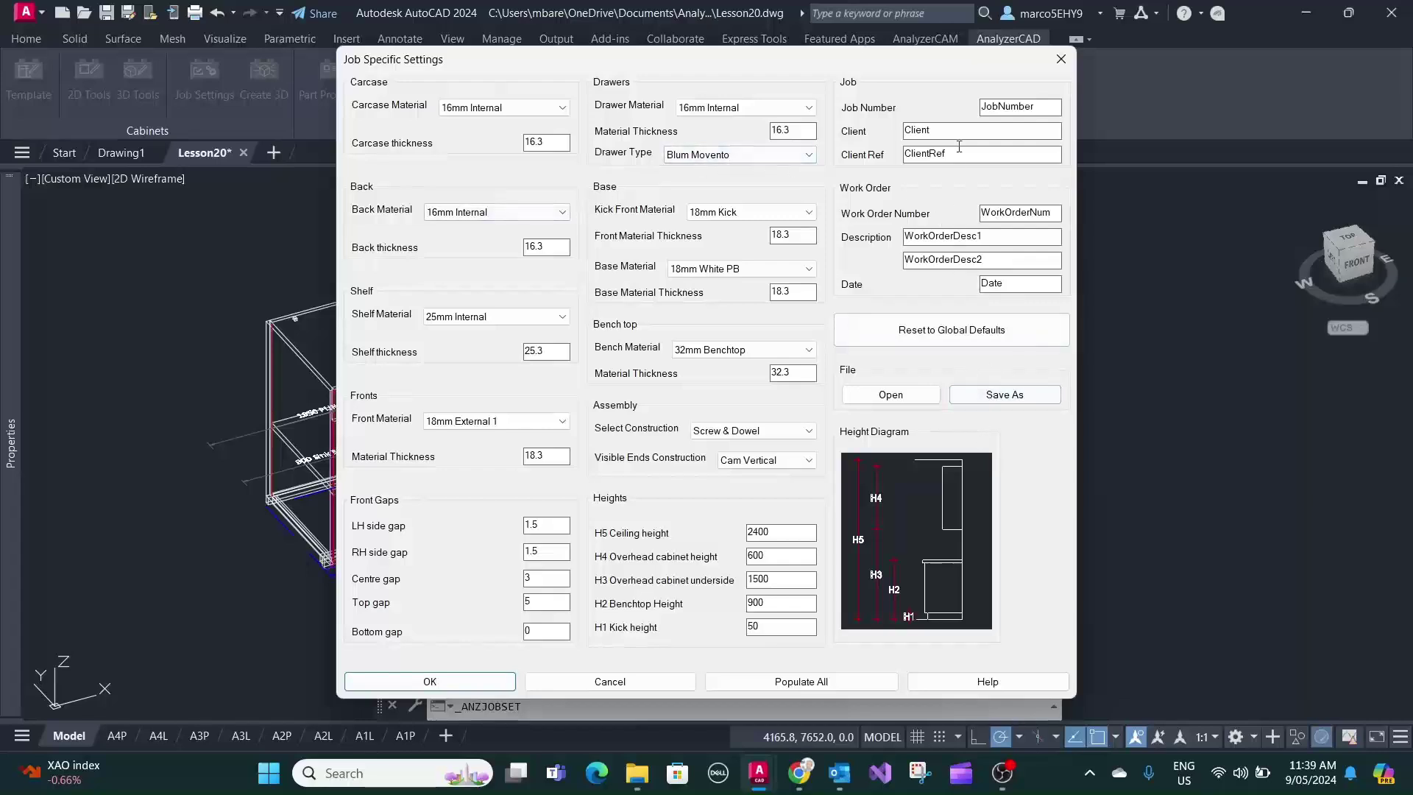
double_click(1036, 109)
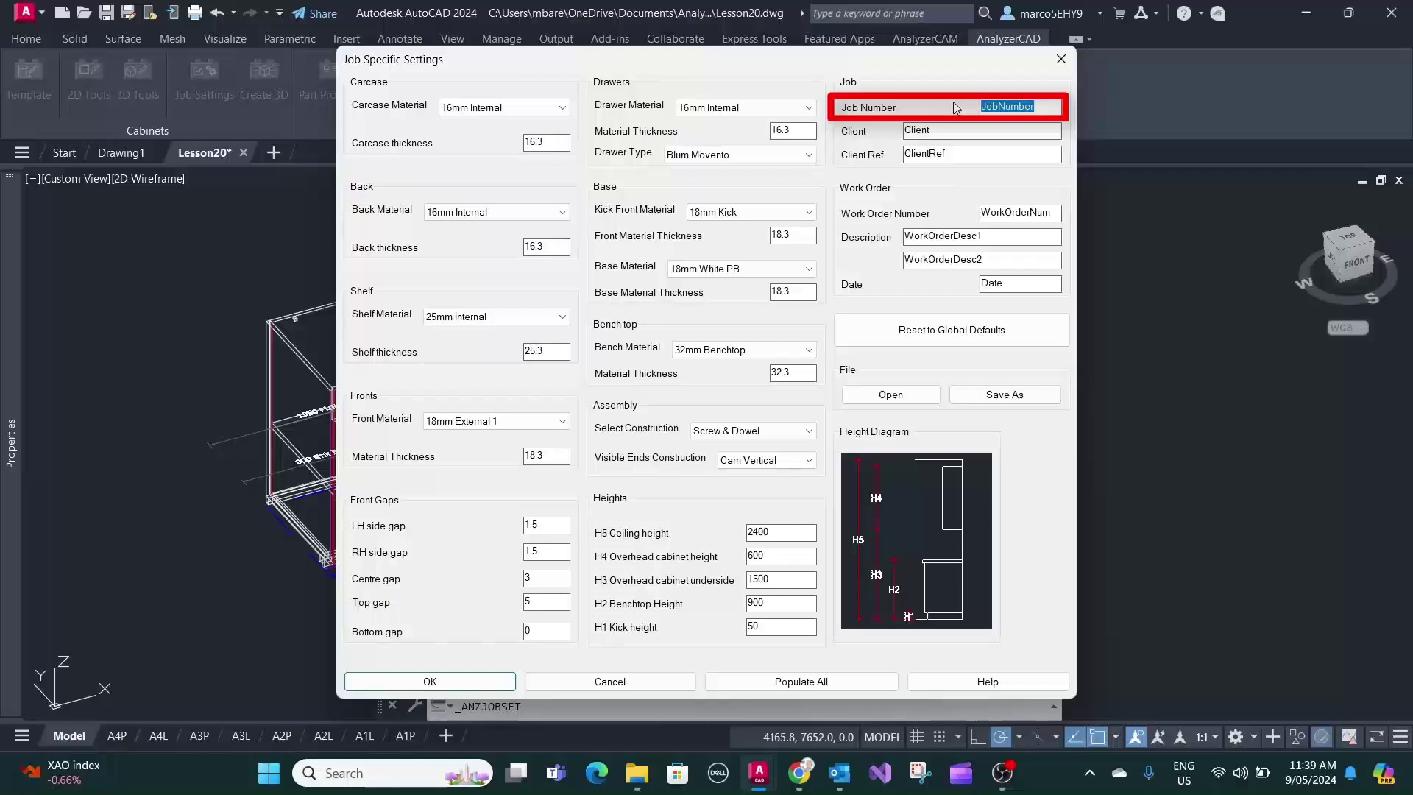
type("333")
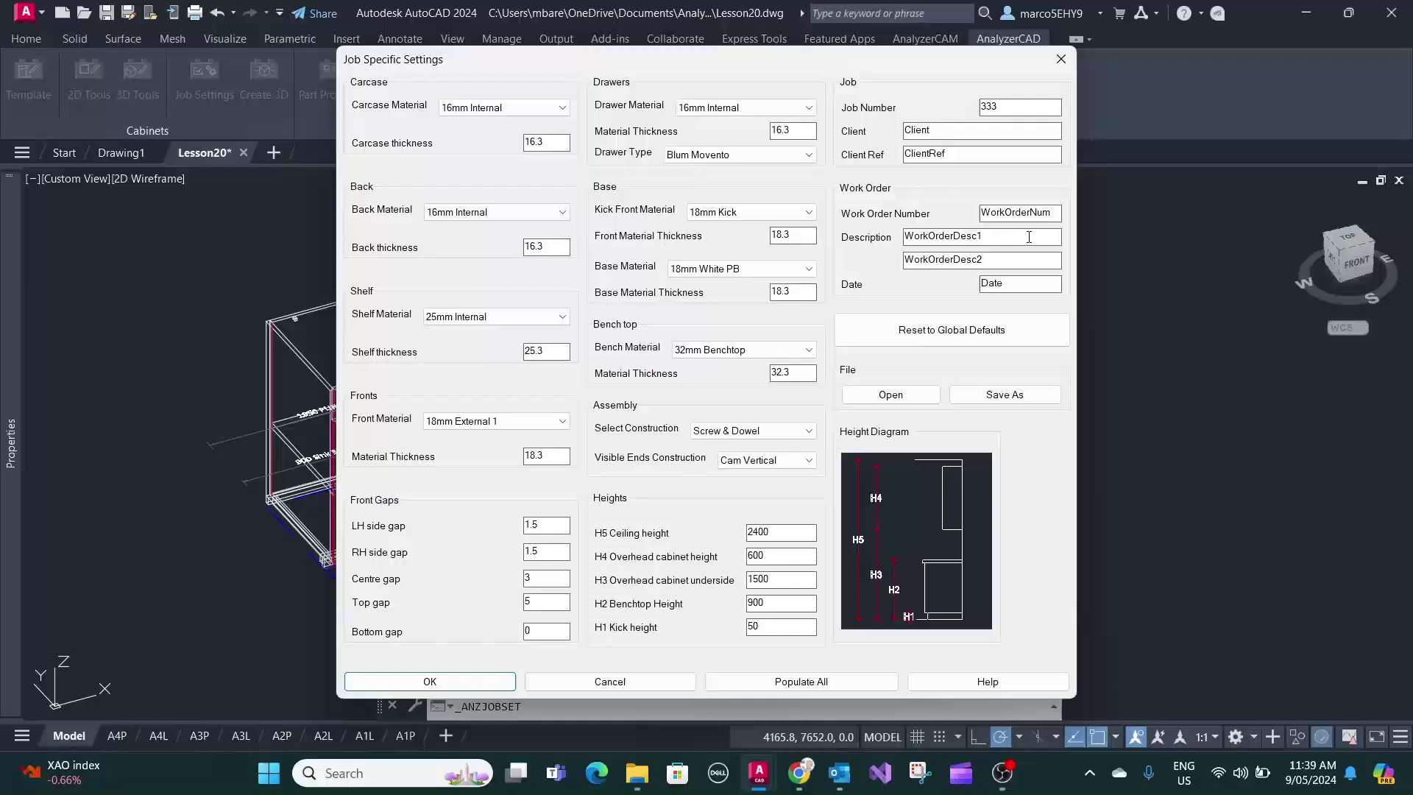
double_click(1054, 211)
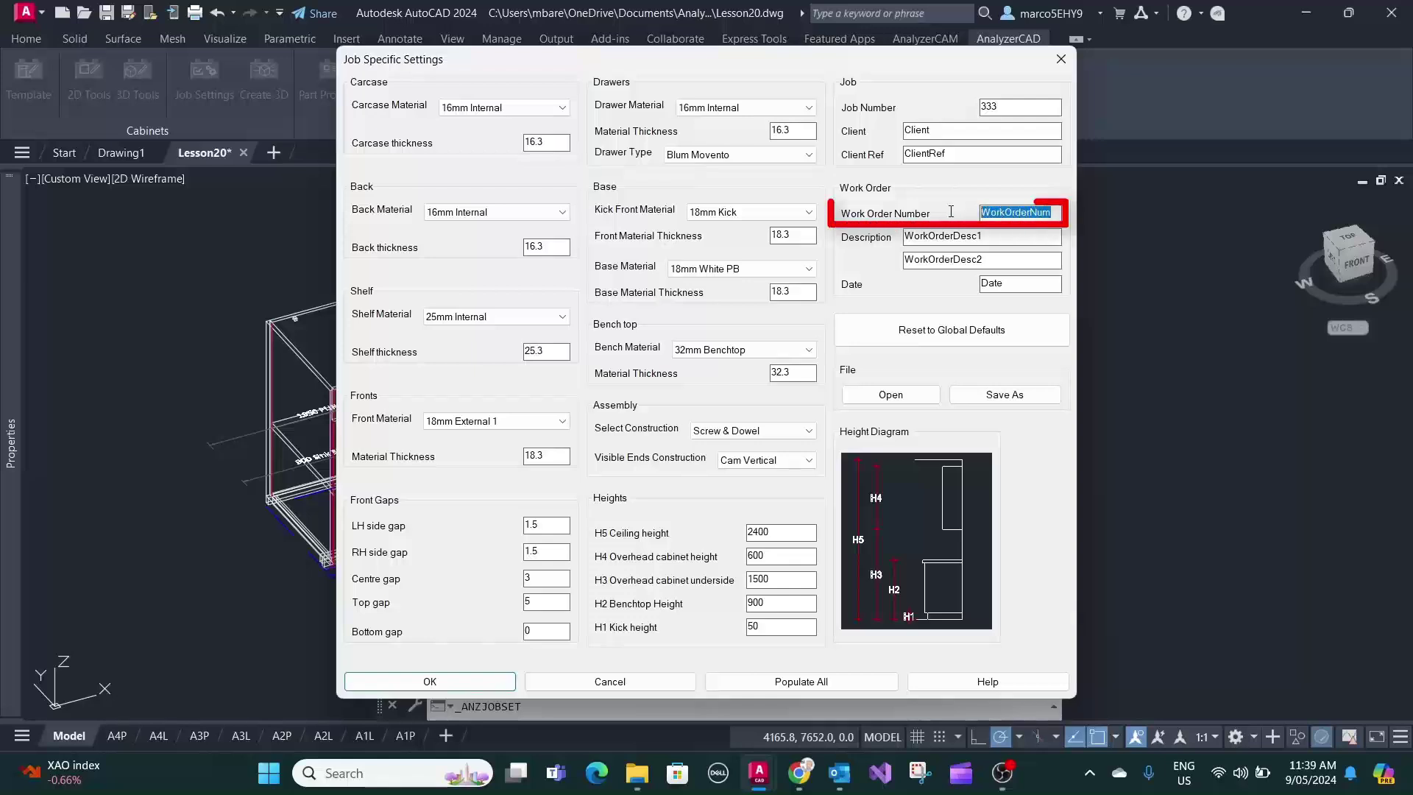
type("01")
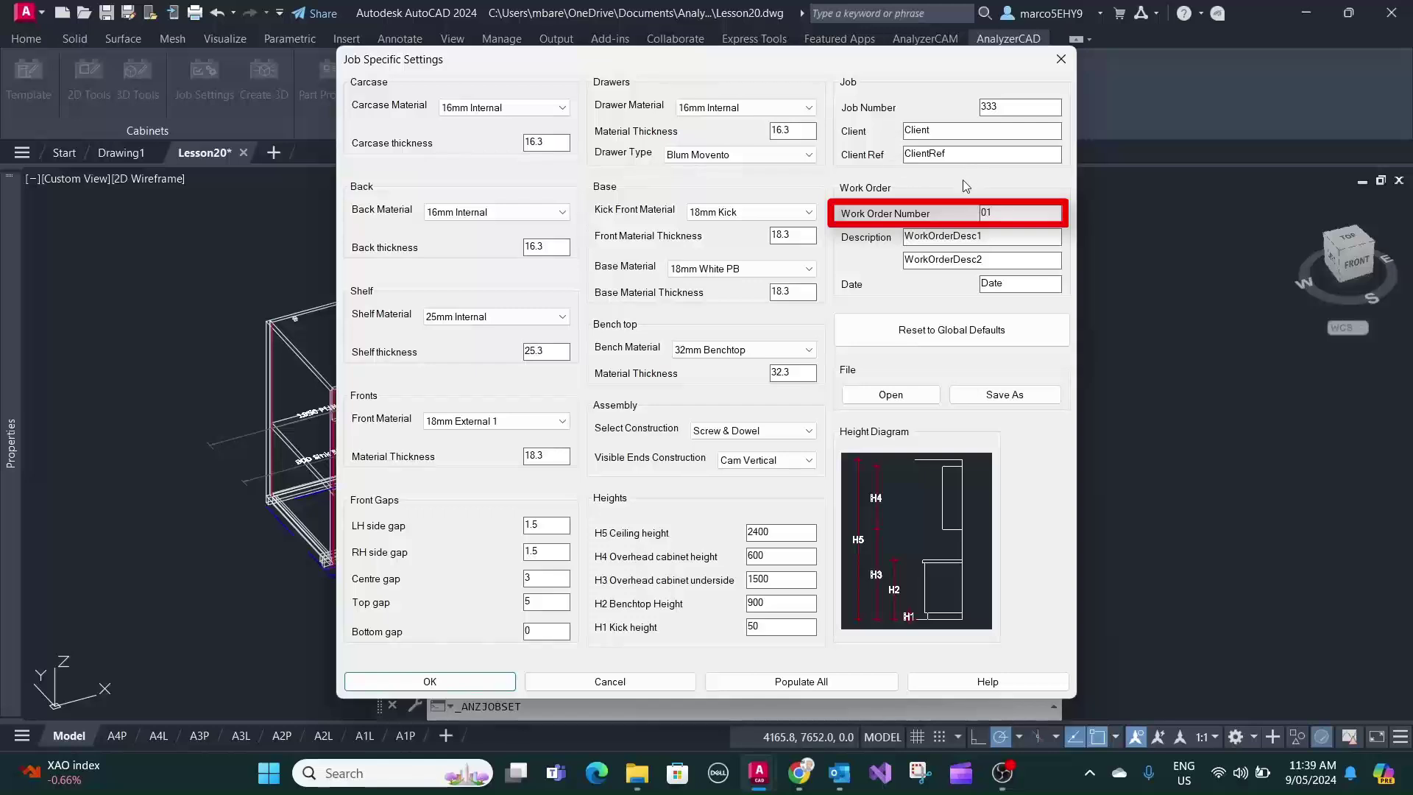
Step: Save the job settings as 333JobSettings in AnalyzerAcademy › Jobs › 333 › WO-01
left_click(1004, 394)
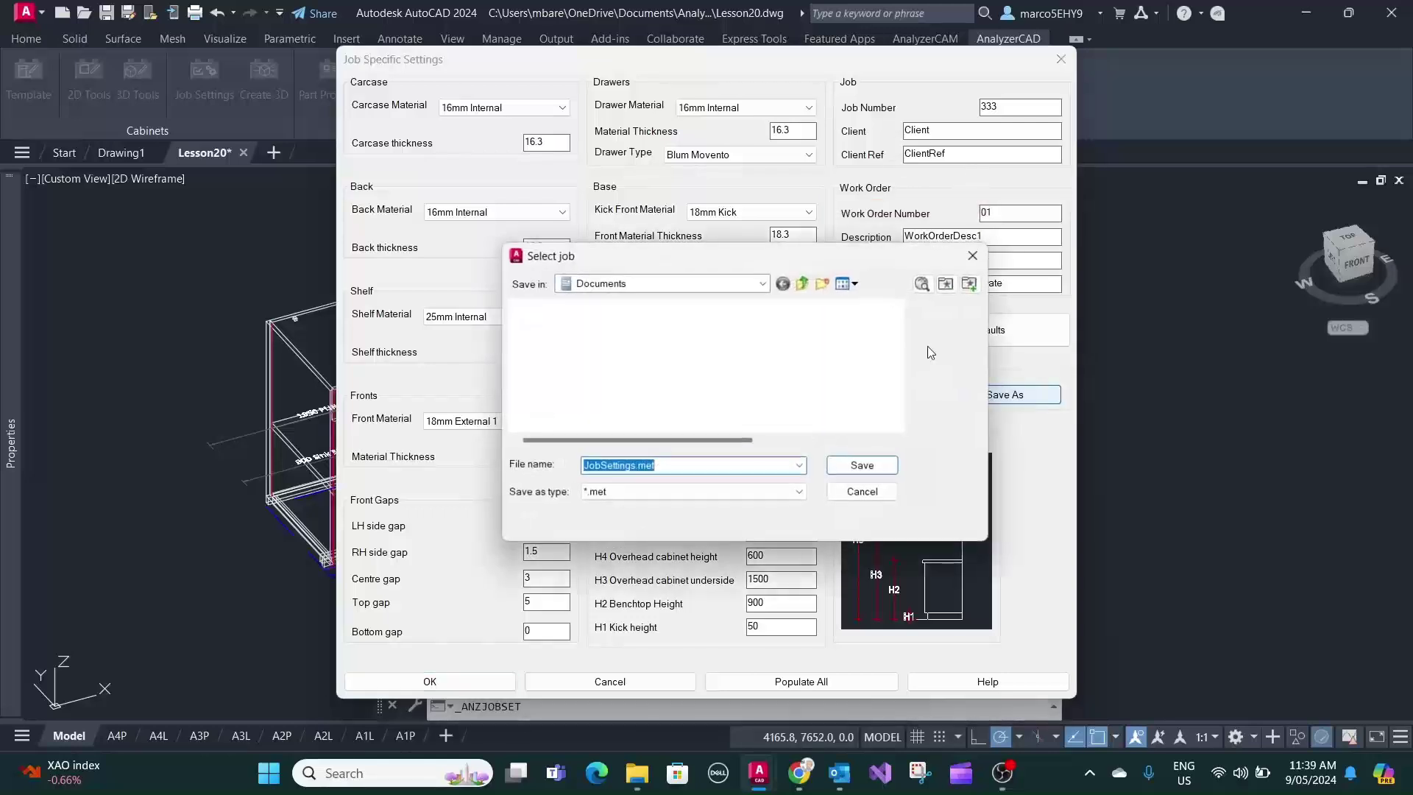
double_click(567, 352)
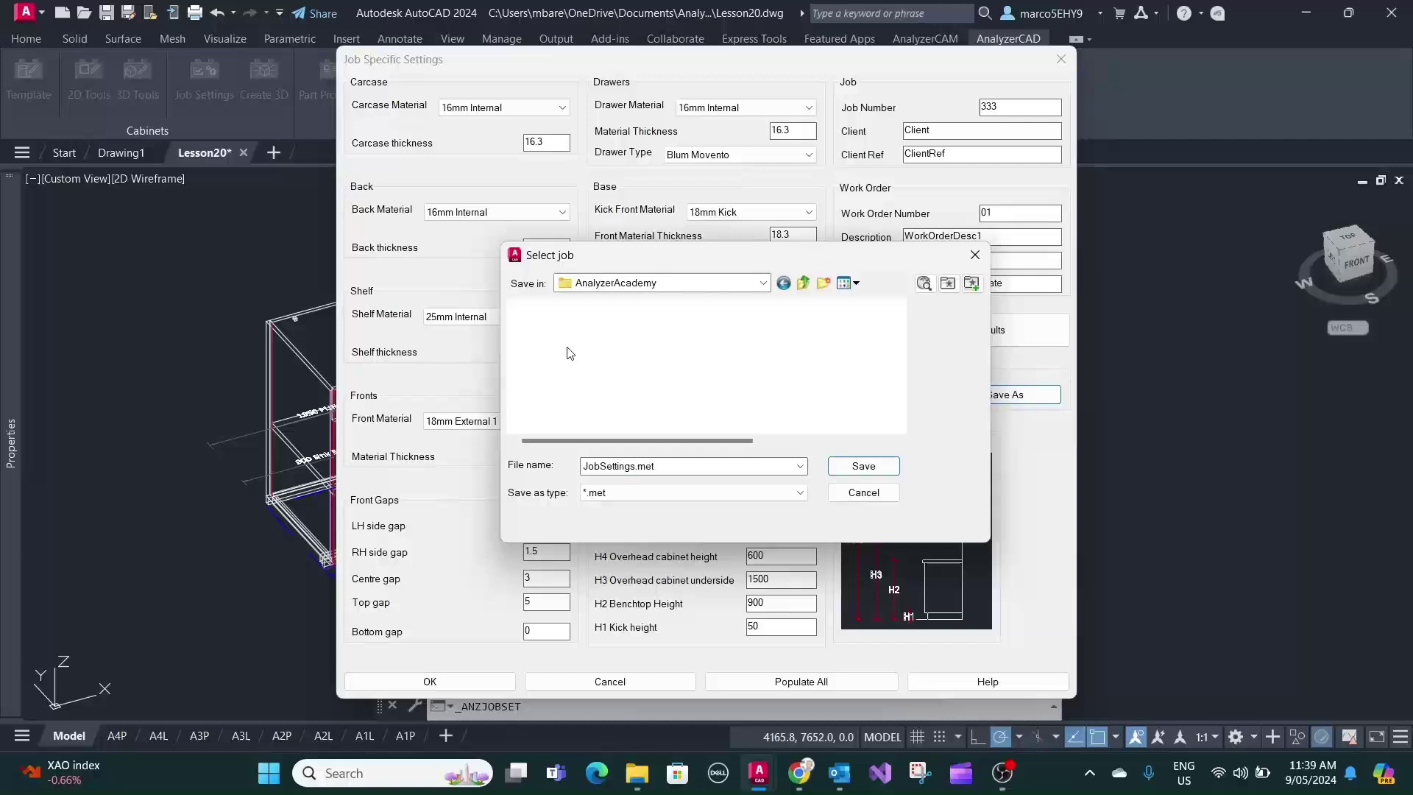
double_click(533, 342)
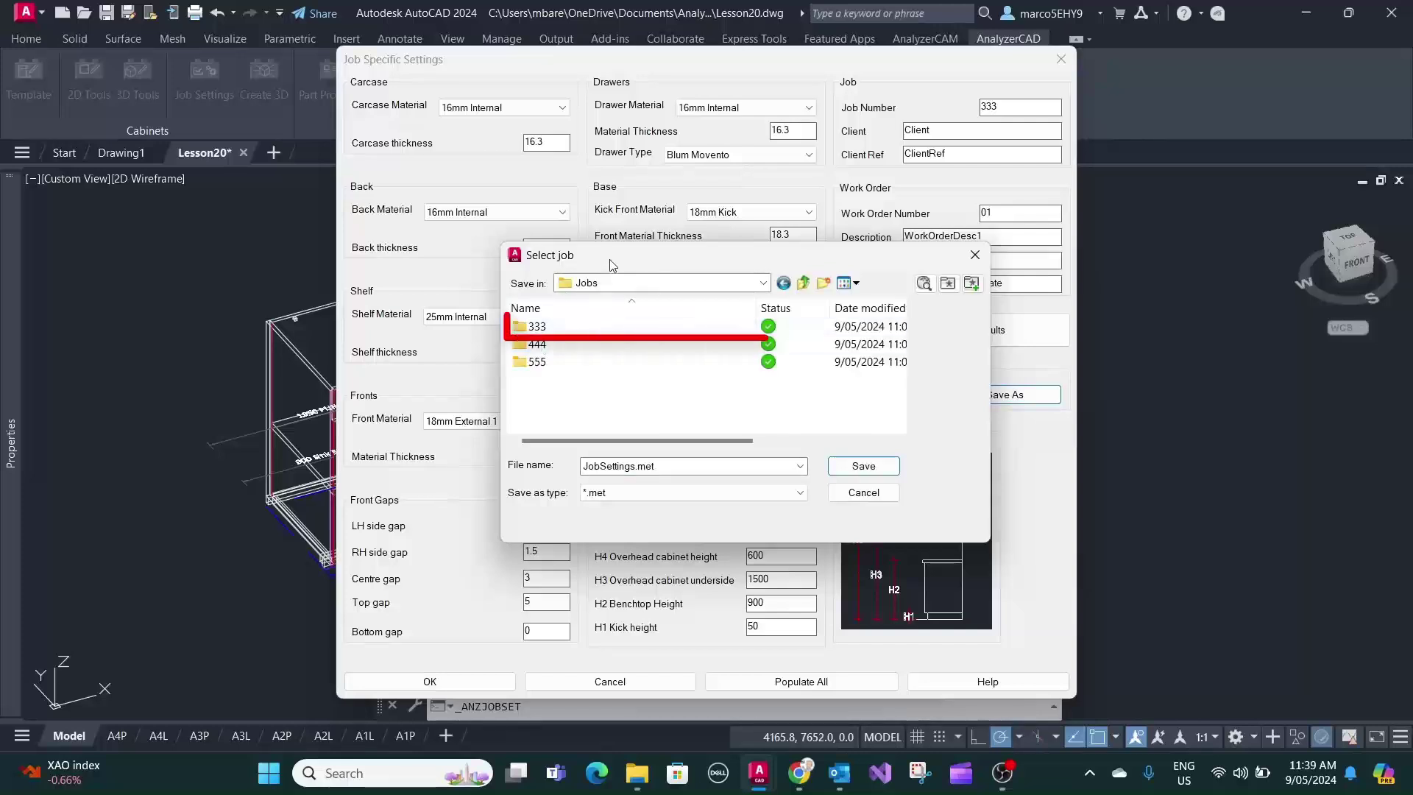
double_click(537, 326)
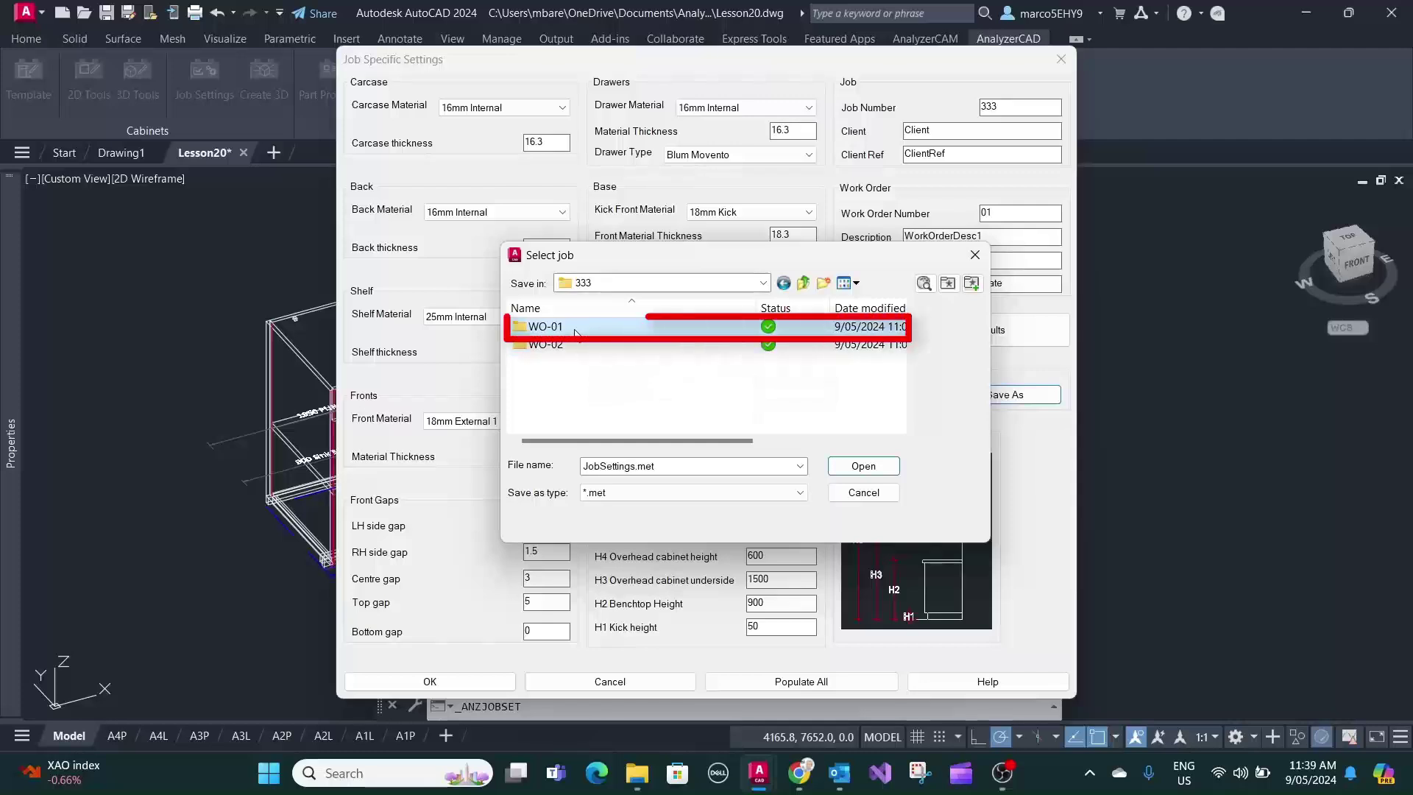
left_click(583, 332)
double_click(582, 332)
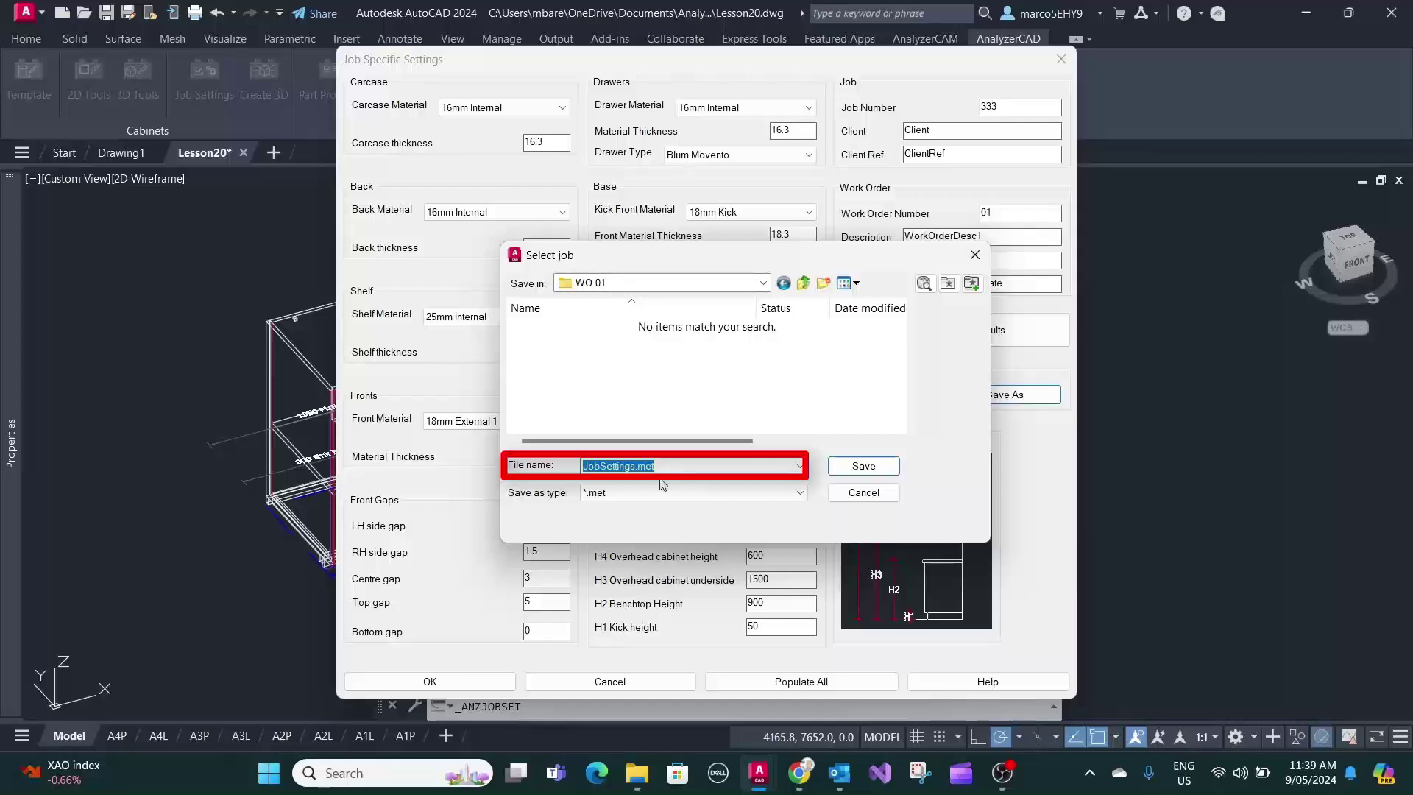
type("333")
key("BackSpace")
key("BackSpace")
key("BackSpace")
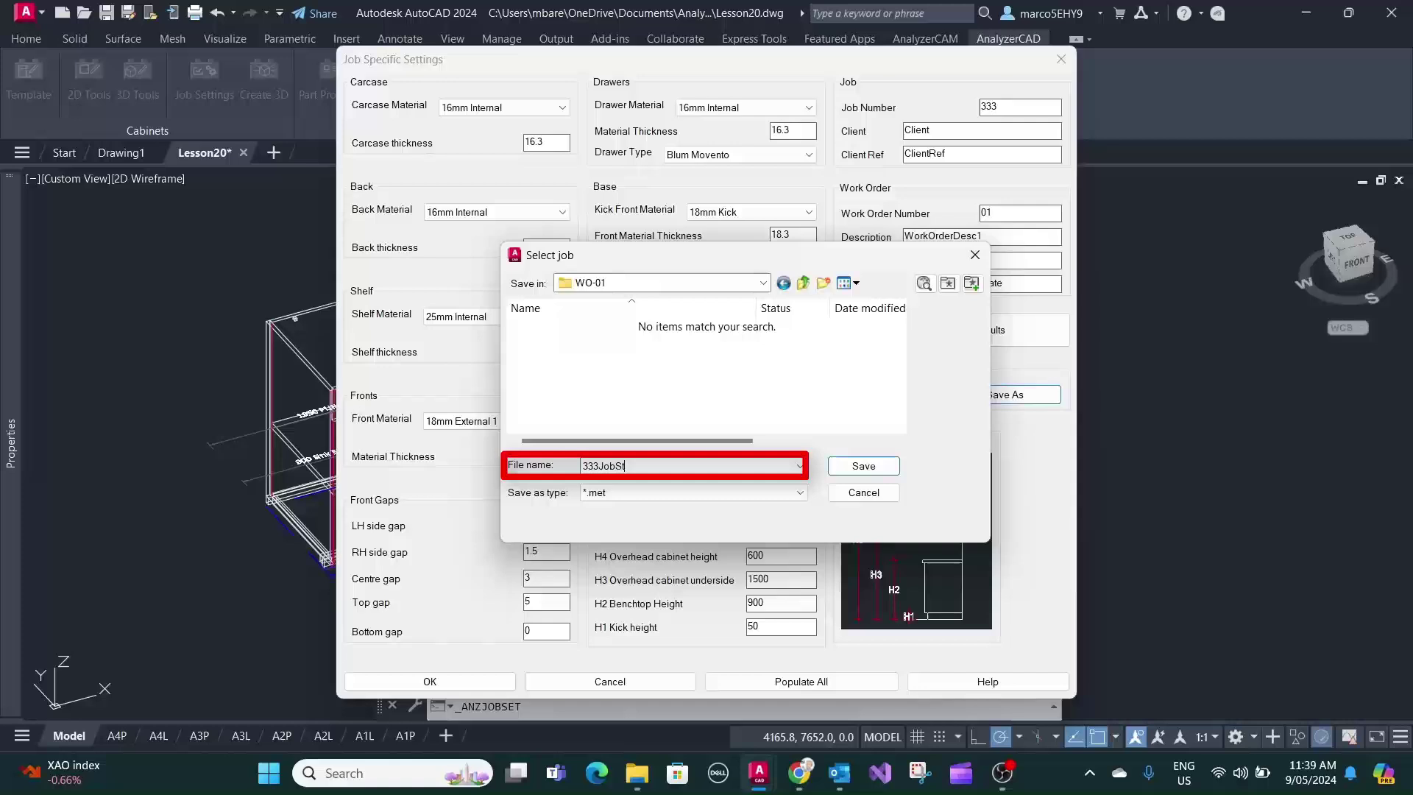
type("ettings")
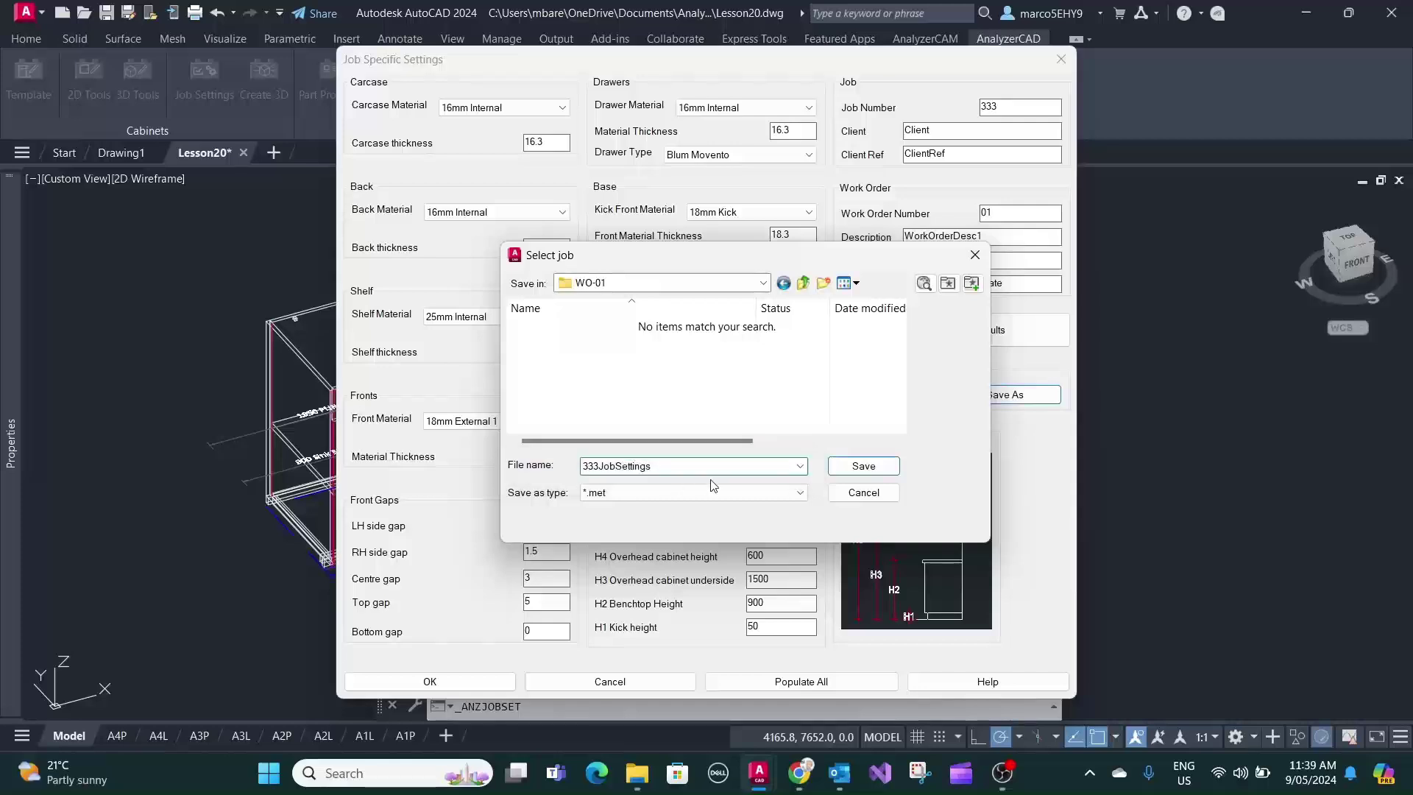
left_click(864, 465)
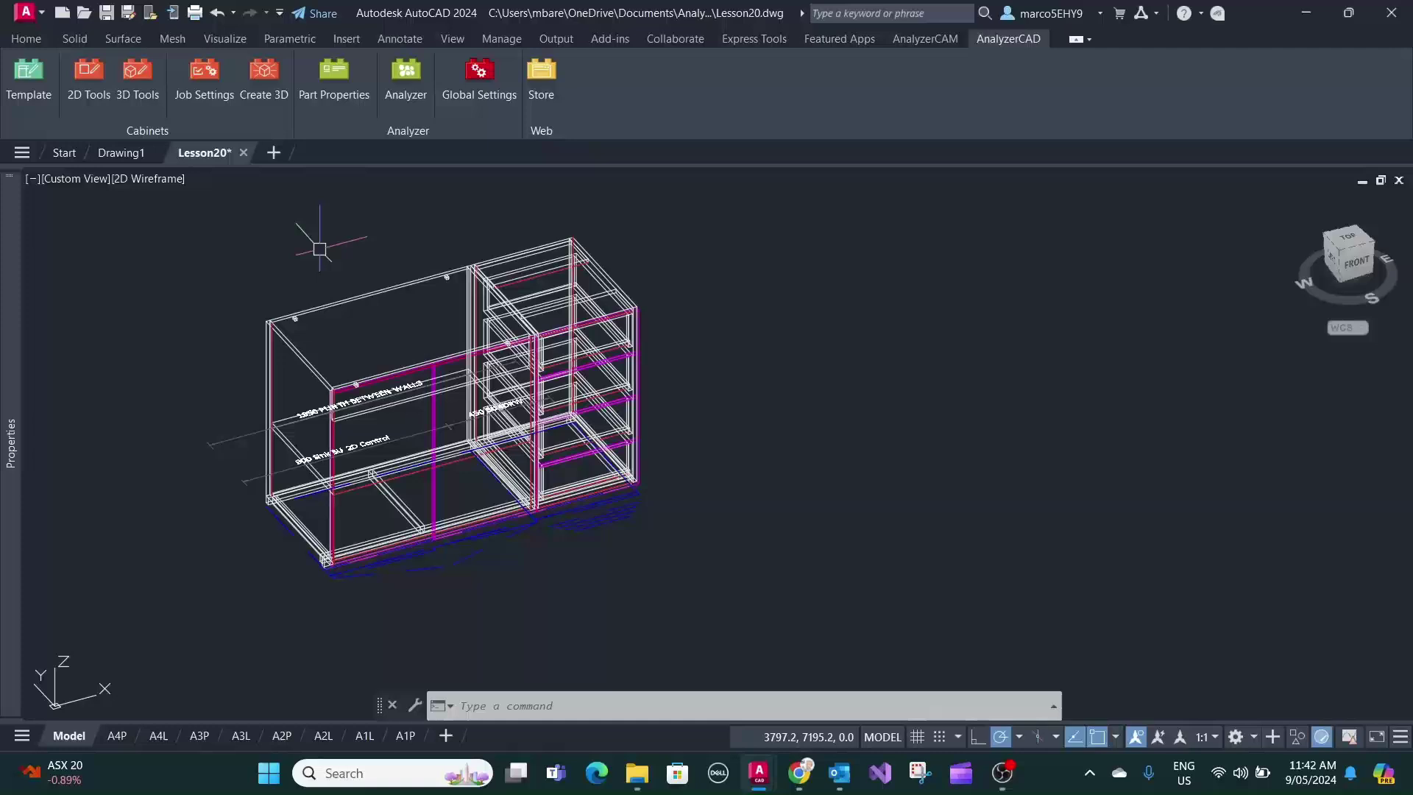
Step: Restore the job settings to global defaults: 18mm Internal, Blum Tandem drawers, 140 kick height
left_click(201, 69)
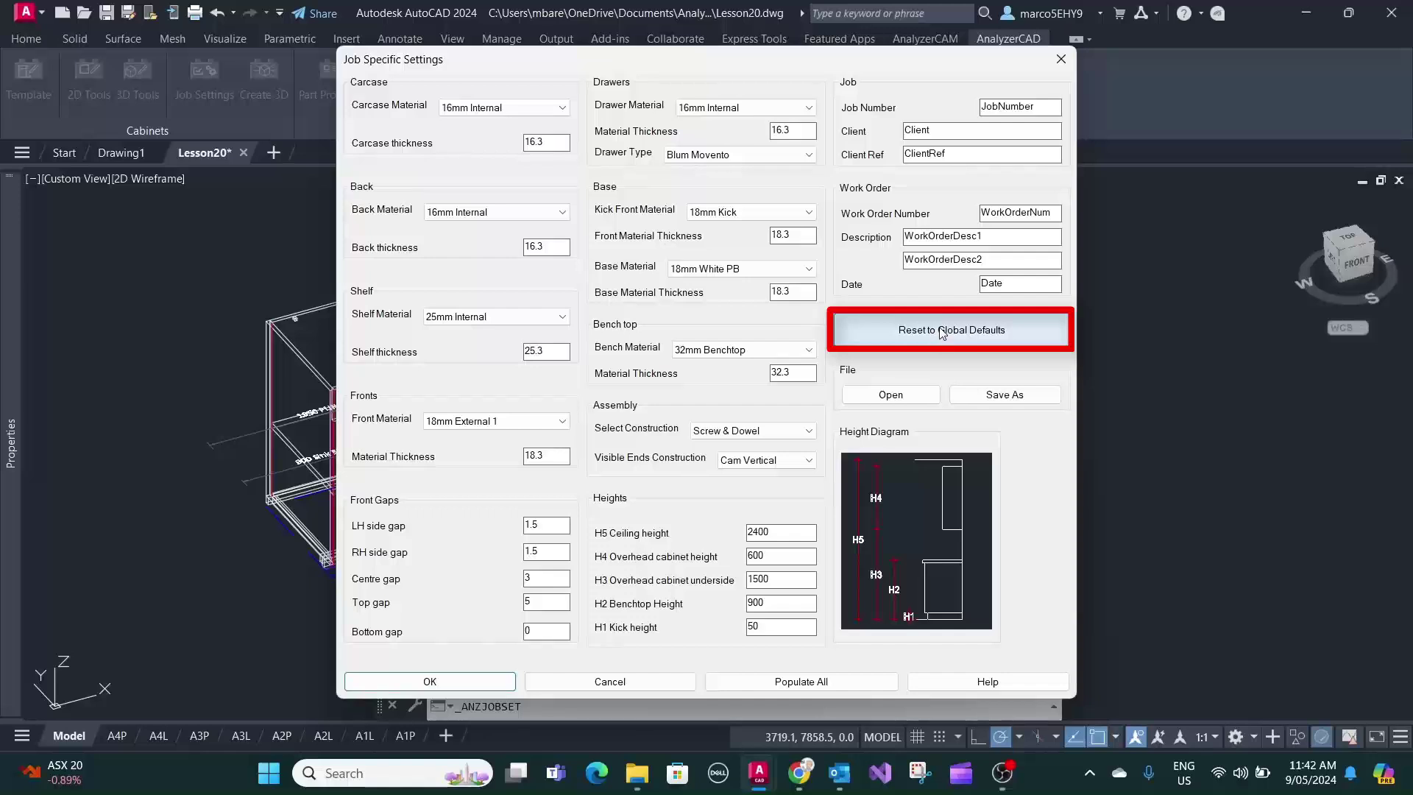
left_click(925, 331)
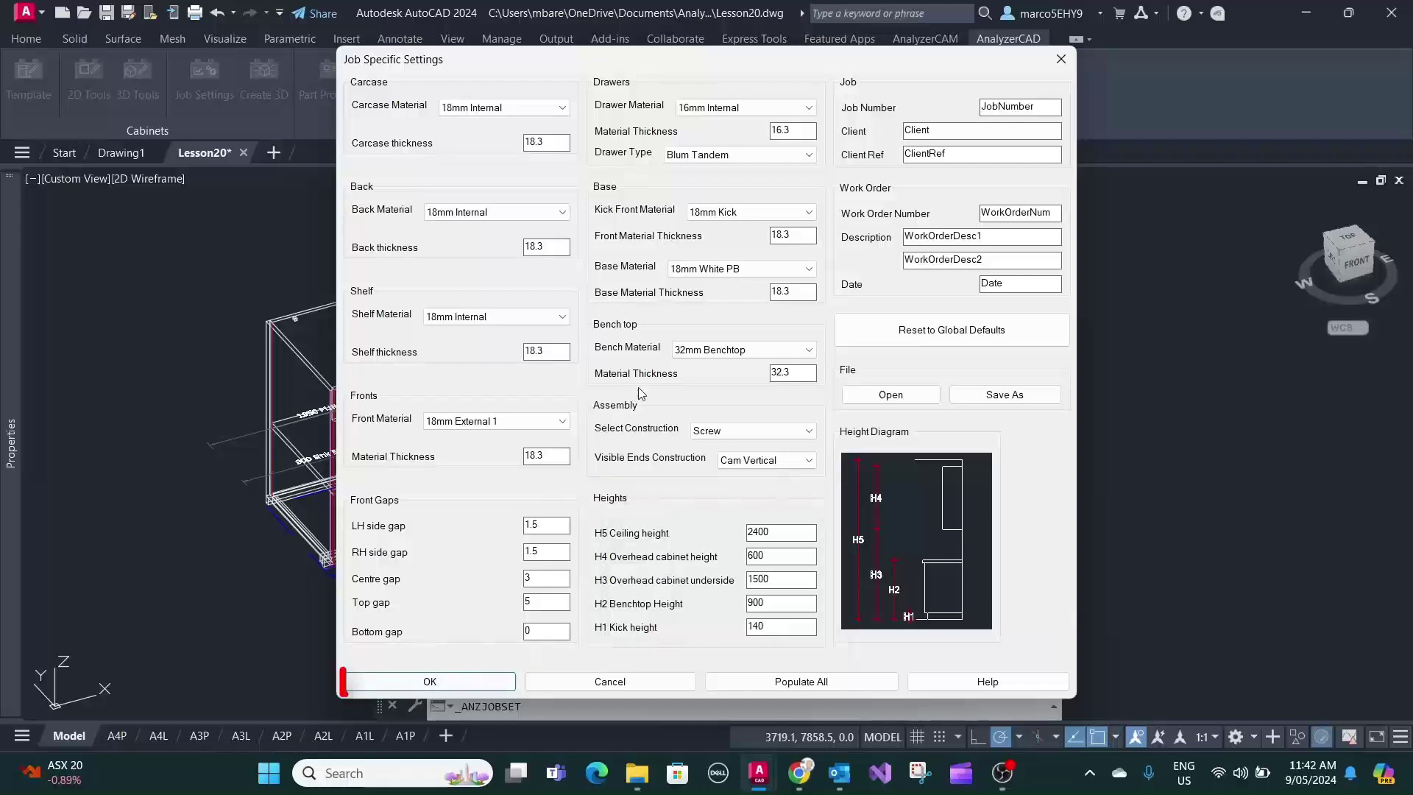
Step: Apply the restored default settings and delete all existing 3D cabinets
left_click(430, 682)
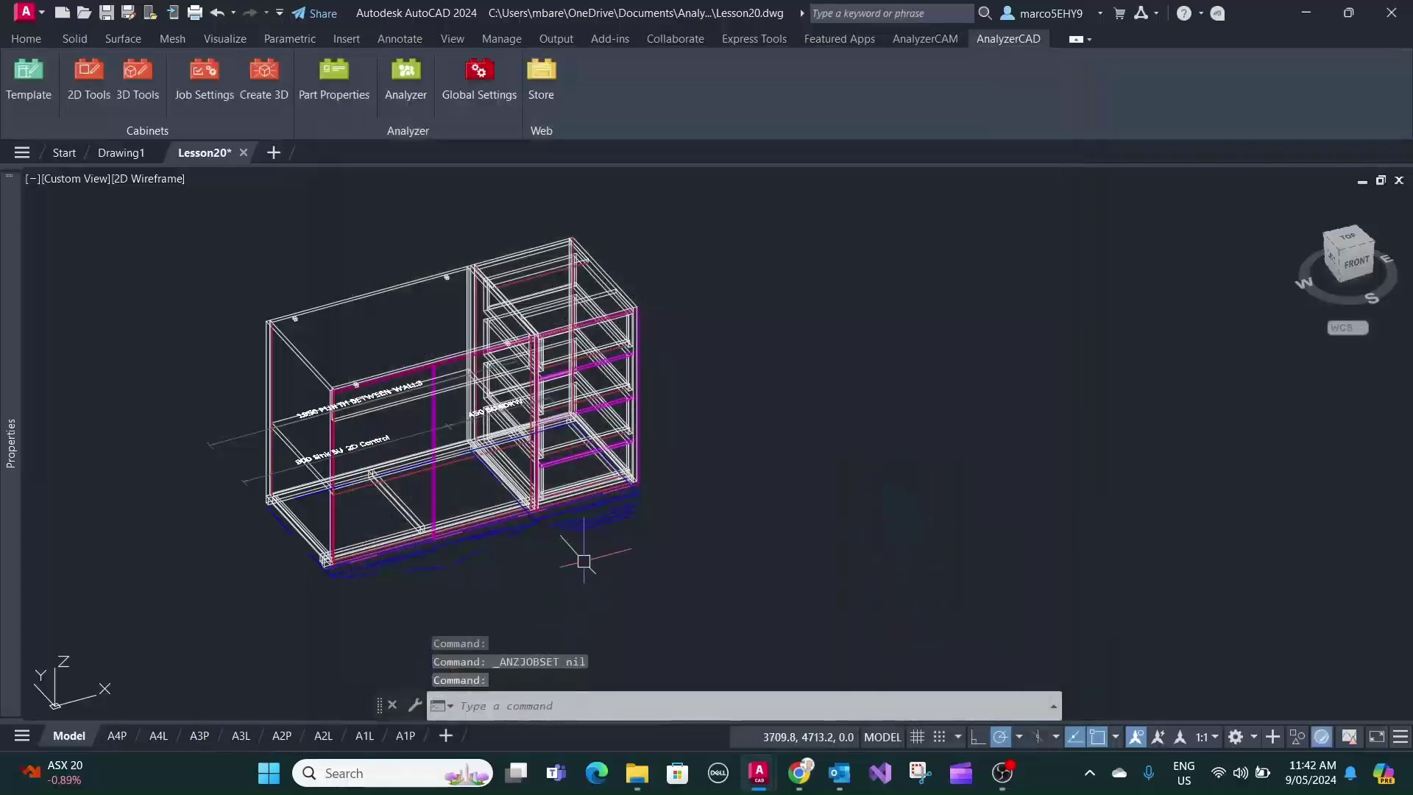
left_click(136, 77)
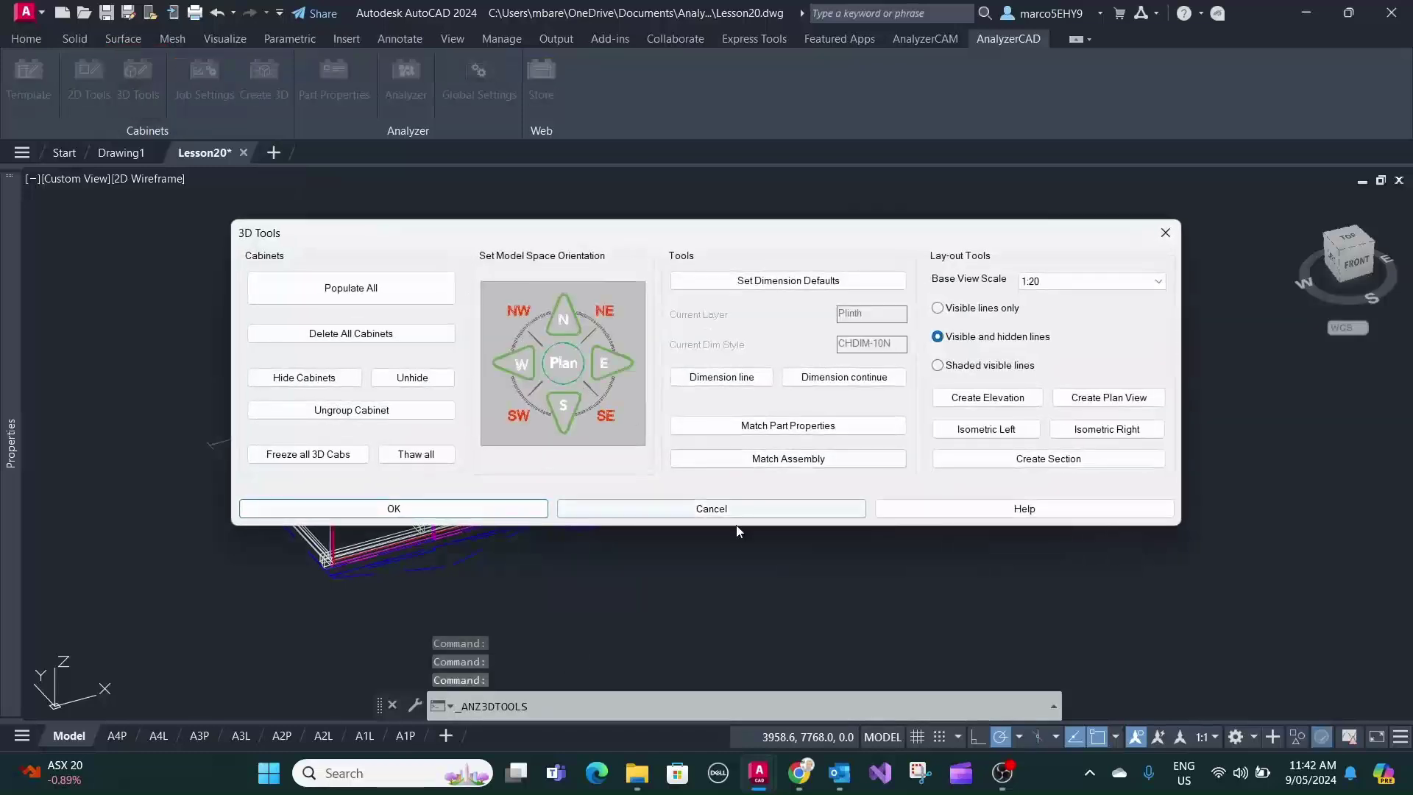
left_click(354, 336)
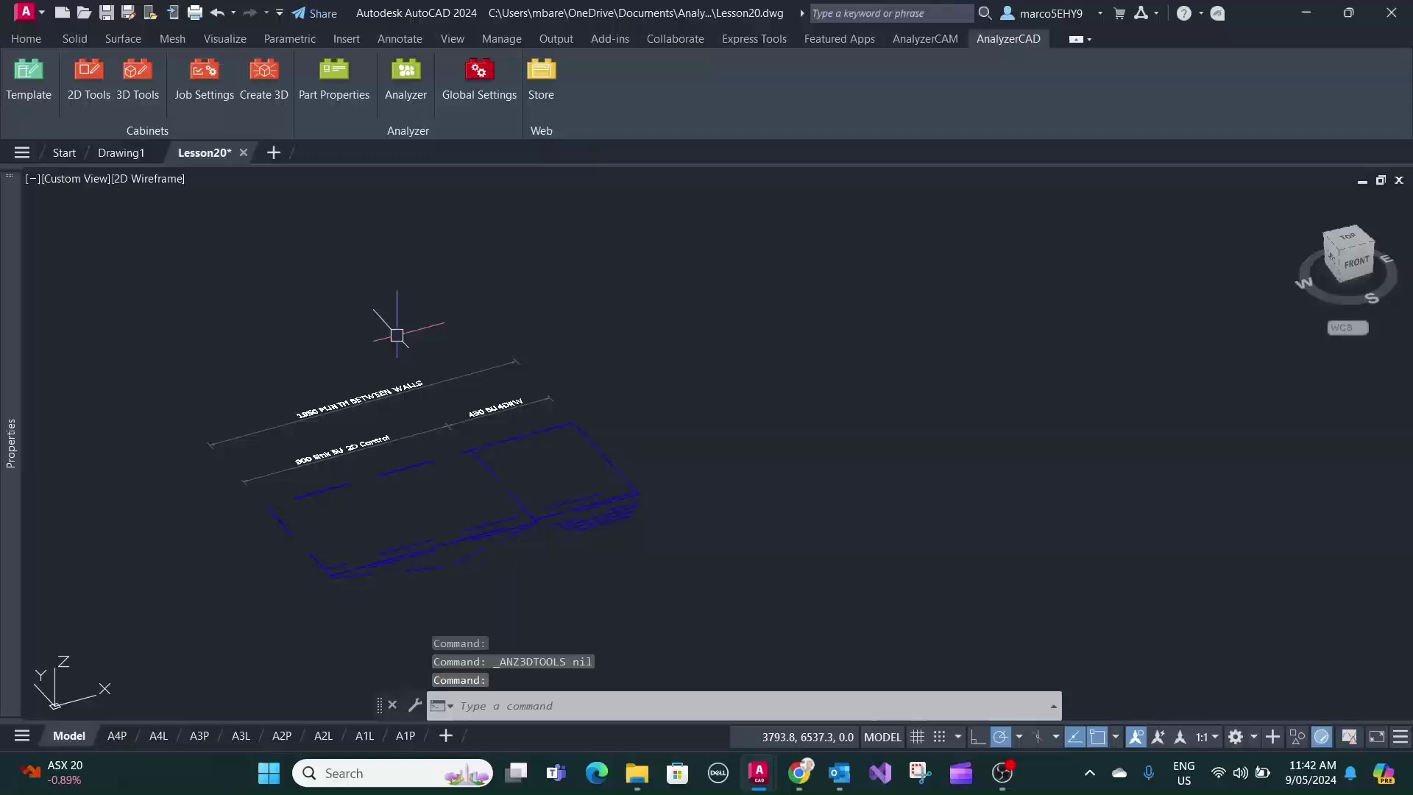
Step: Regenerate 3D cabinets from the three 2D outlines and bring the whole run into view
left_click(261, 73)
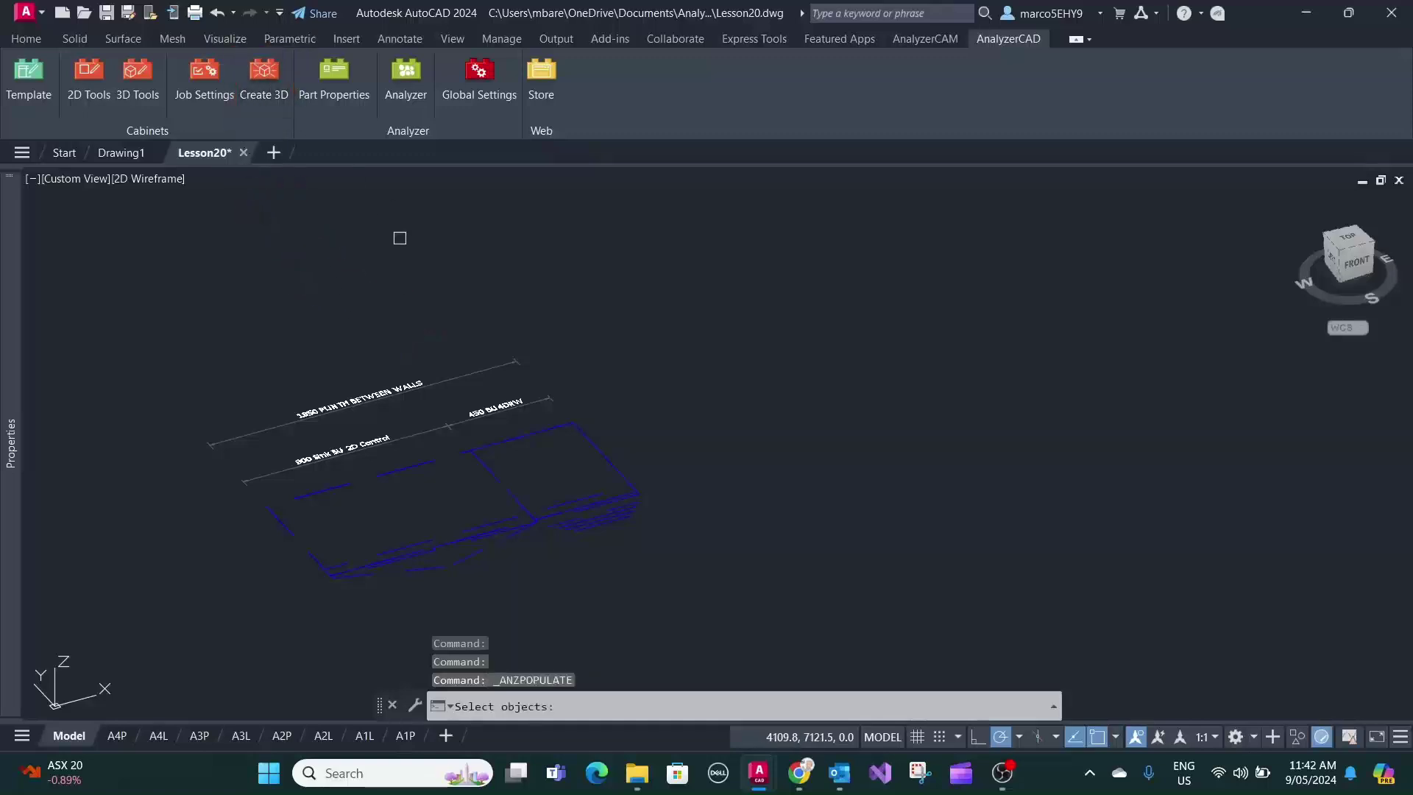
left_click(646, 622)
left_click(220, 284)
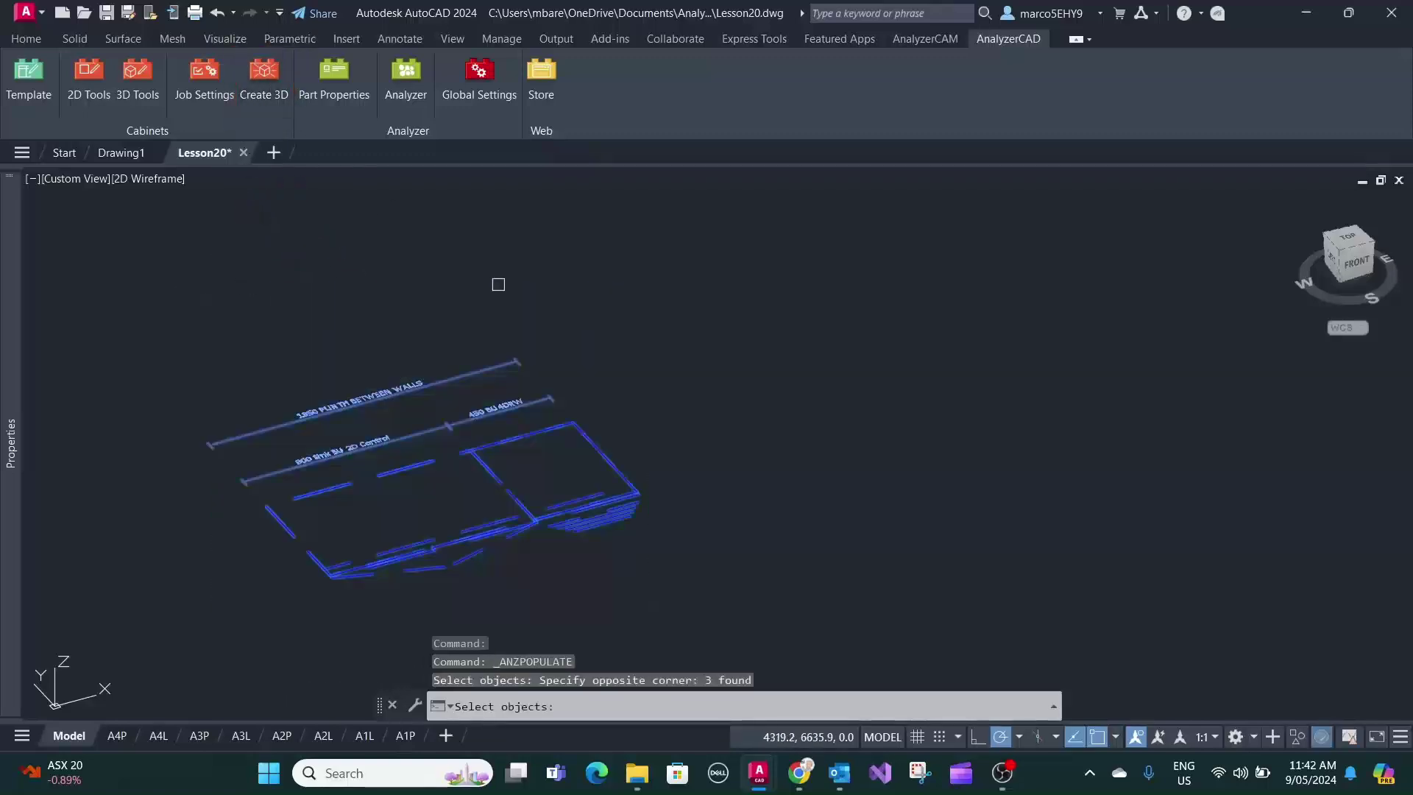
key("Return")
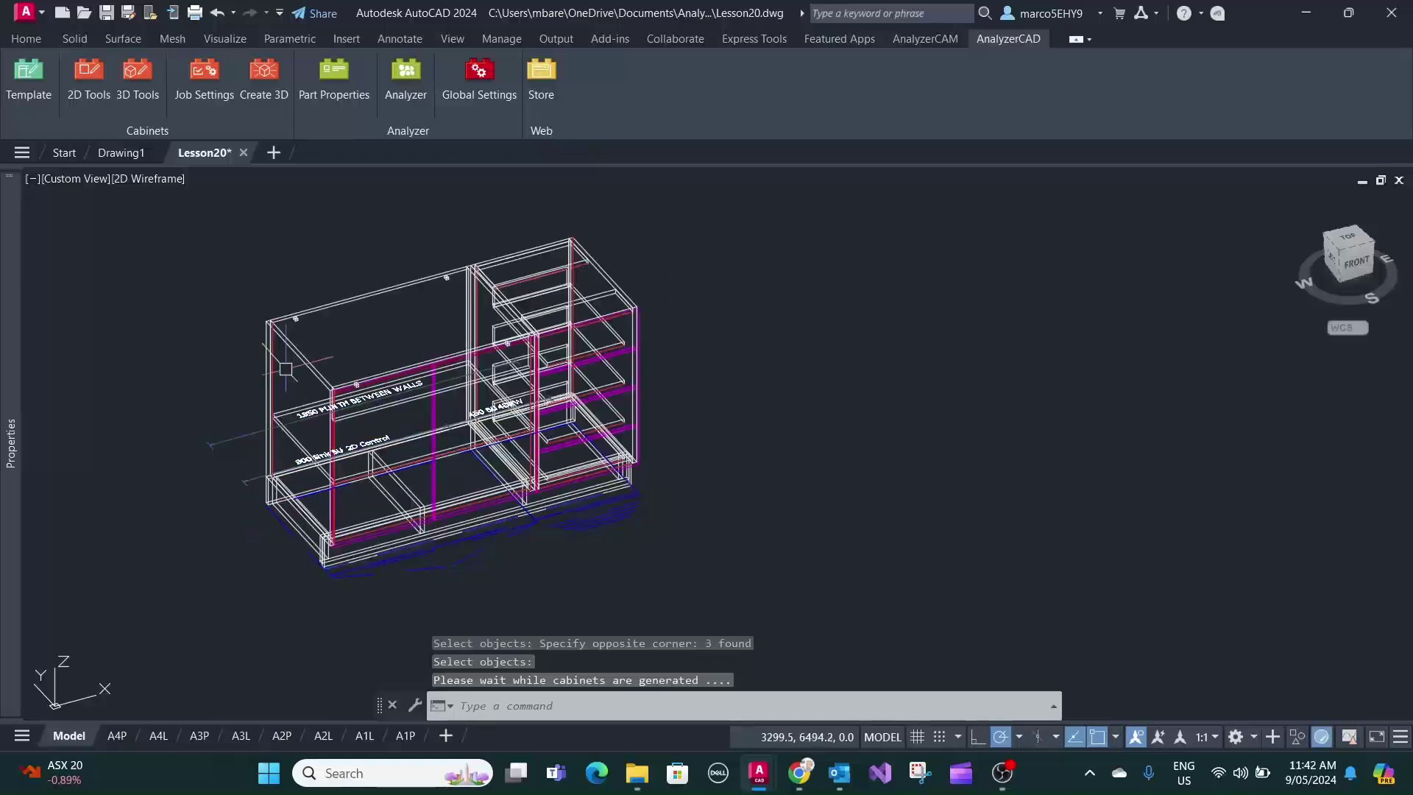
scroll(285, 369, "up", 5)
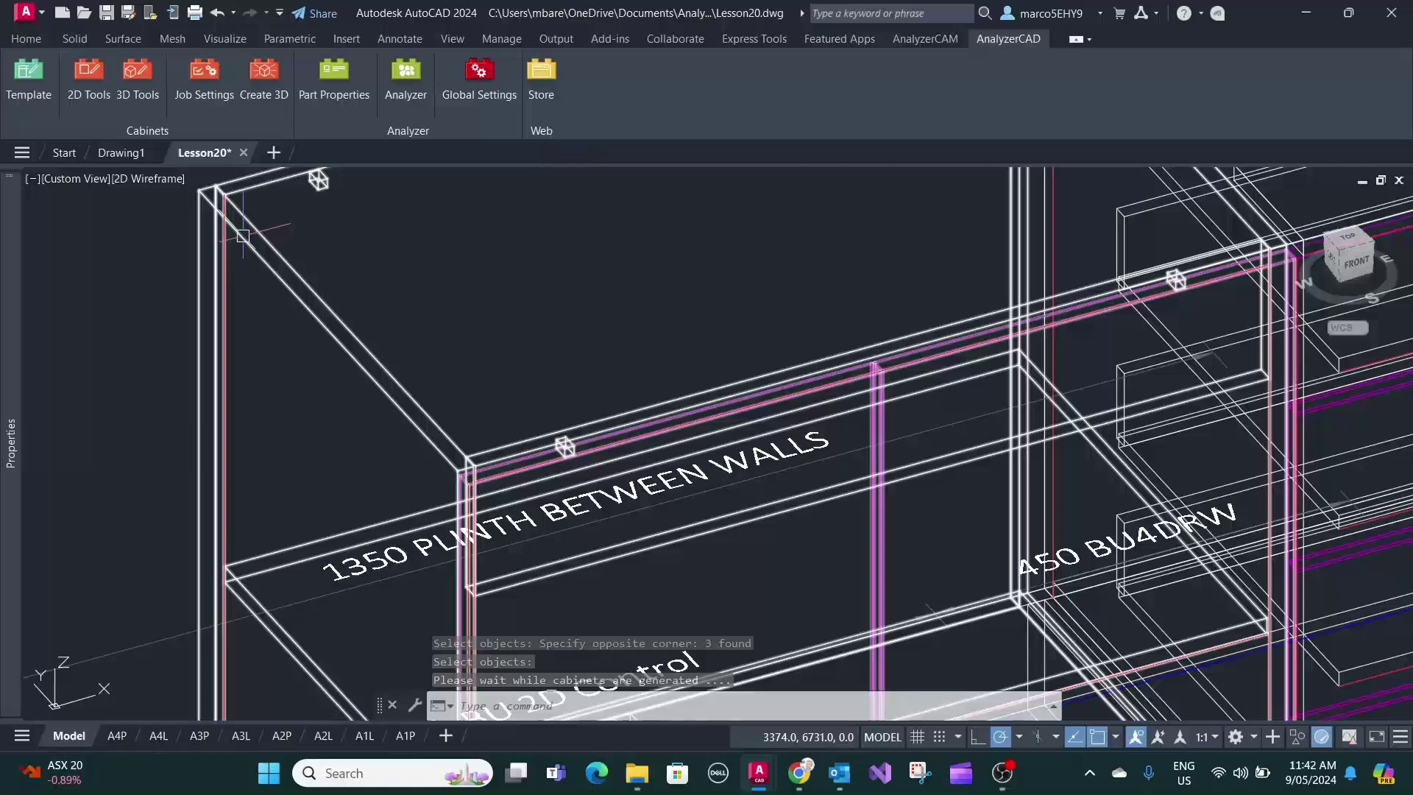
scroll(243, 235, "down", 8)
scroll(324, 434, "up", 8)
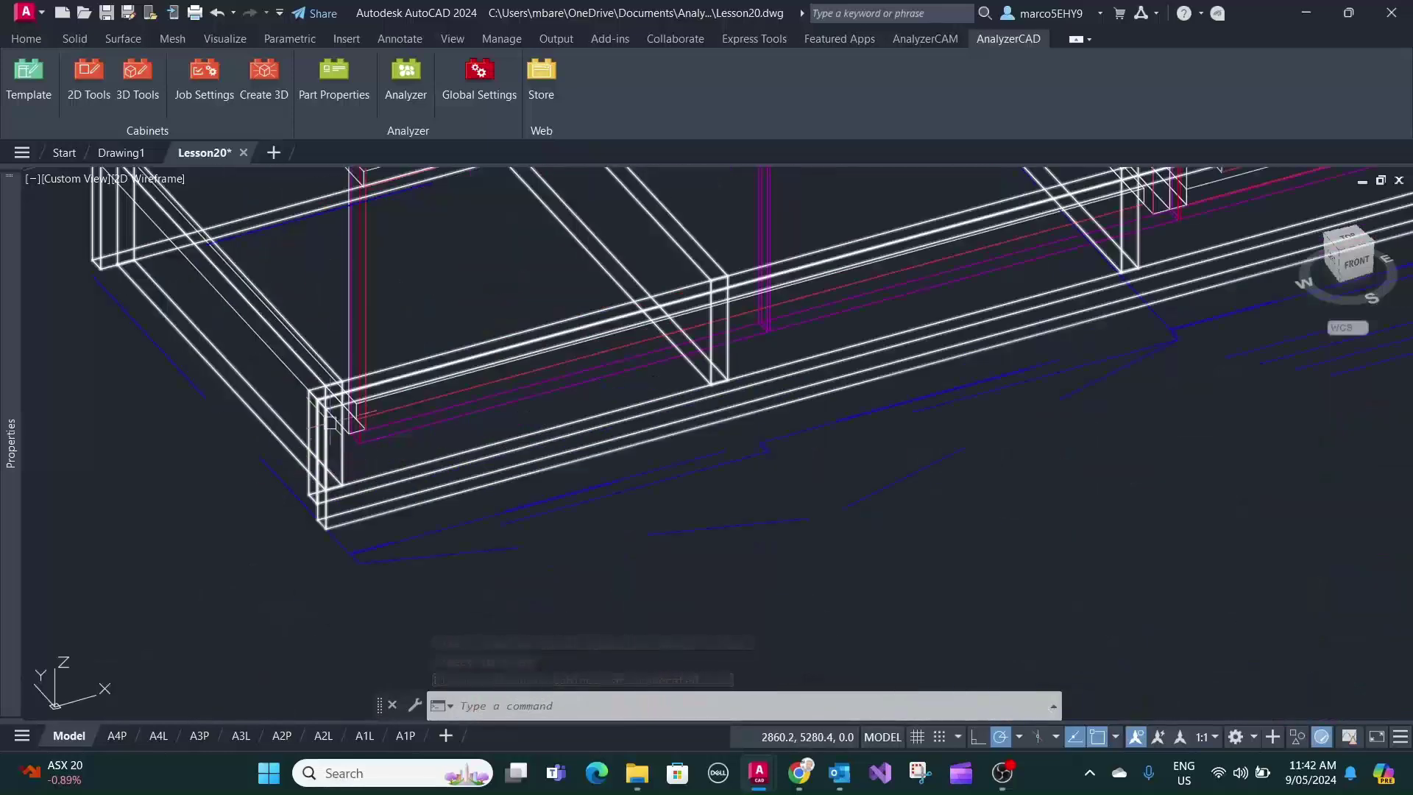
scroll(331, 421, "down", 4)
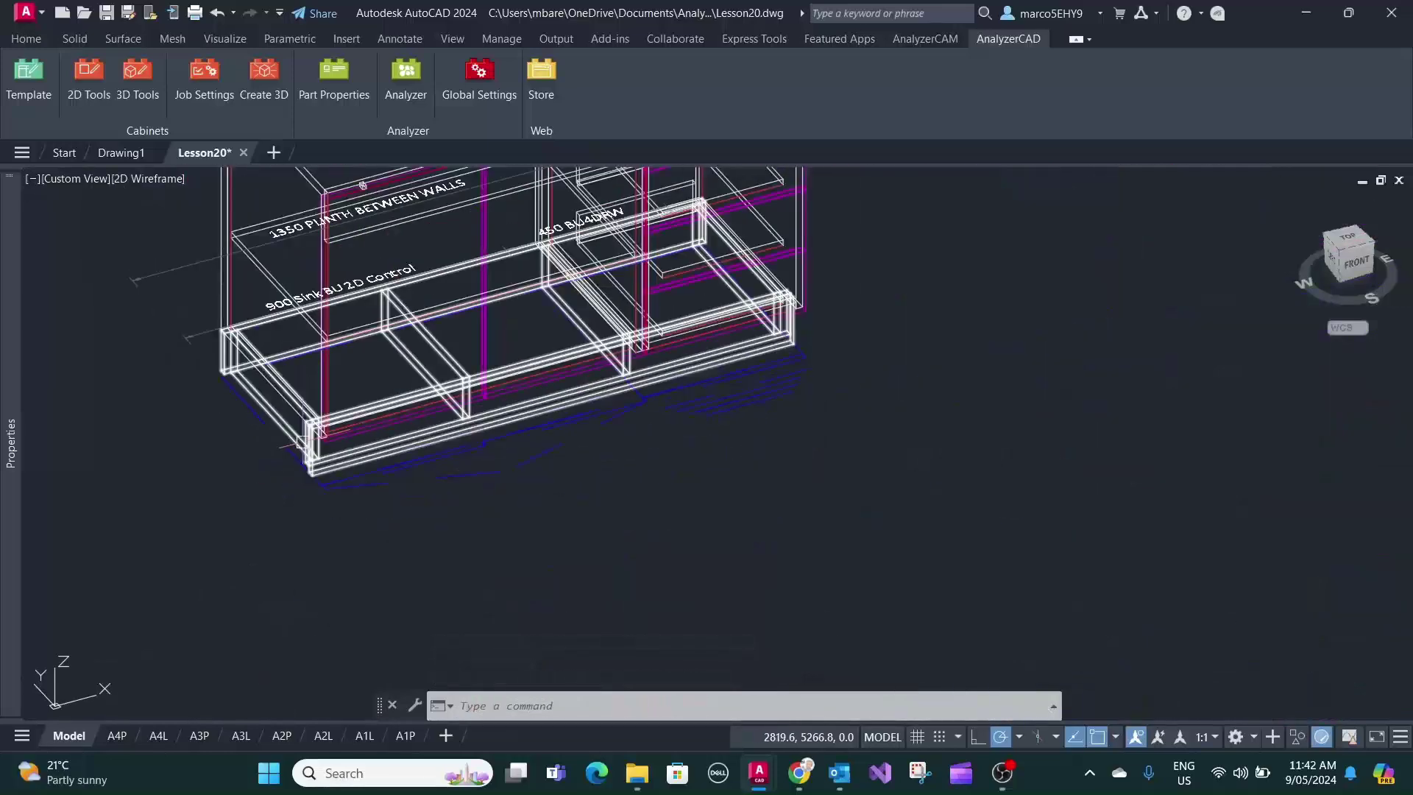
scroll(301, 442, "down", 3)
middle_click_drag(335, 393, 331, 423)
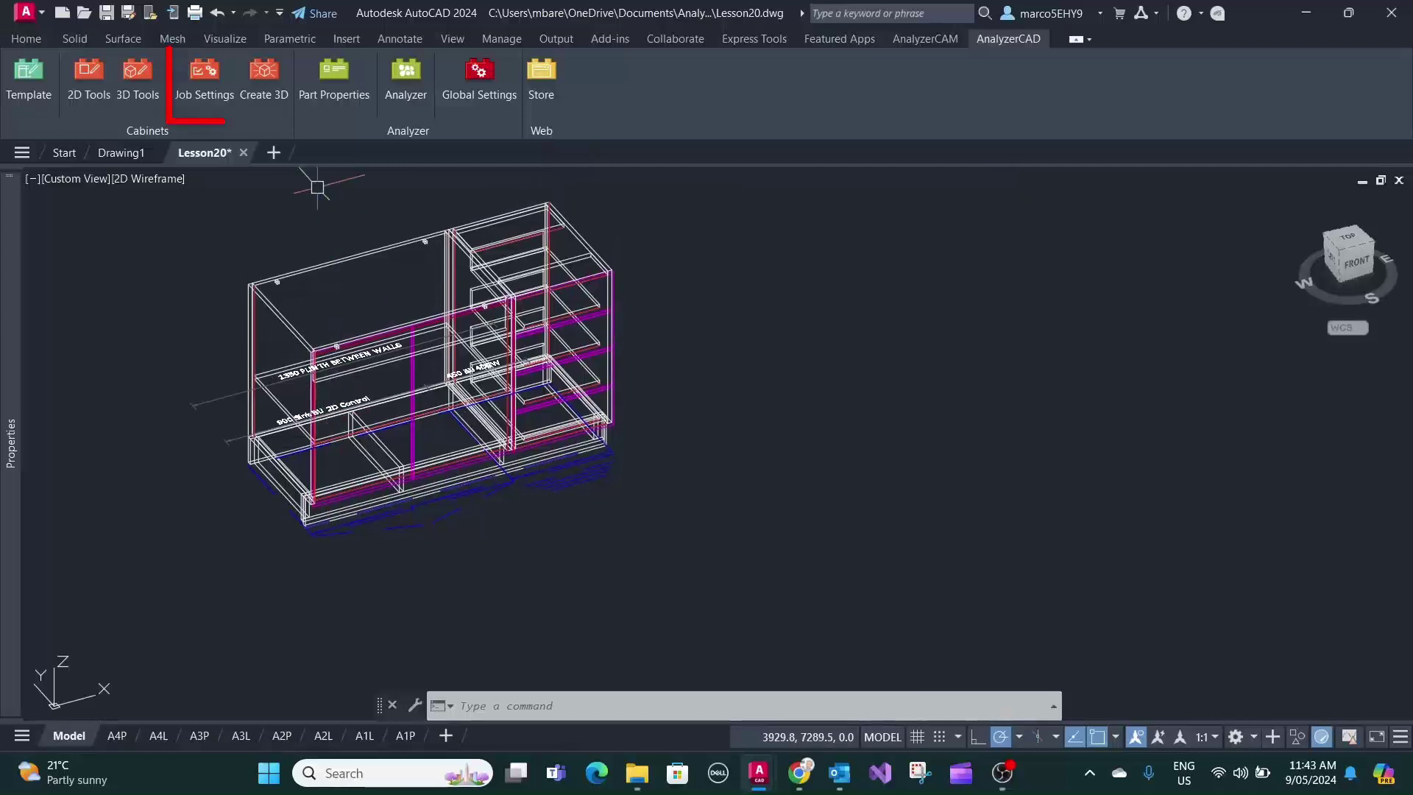
Step: Replace the JobNumber and WorkOrderNum placeholders with 444 and 01
left_click(205, 71)
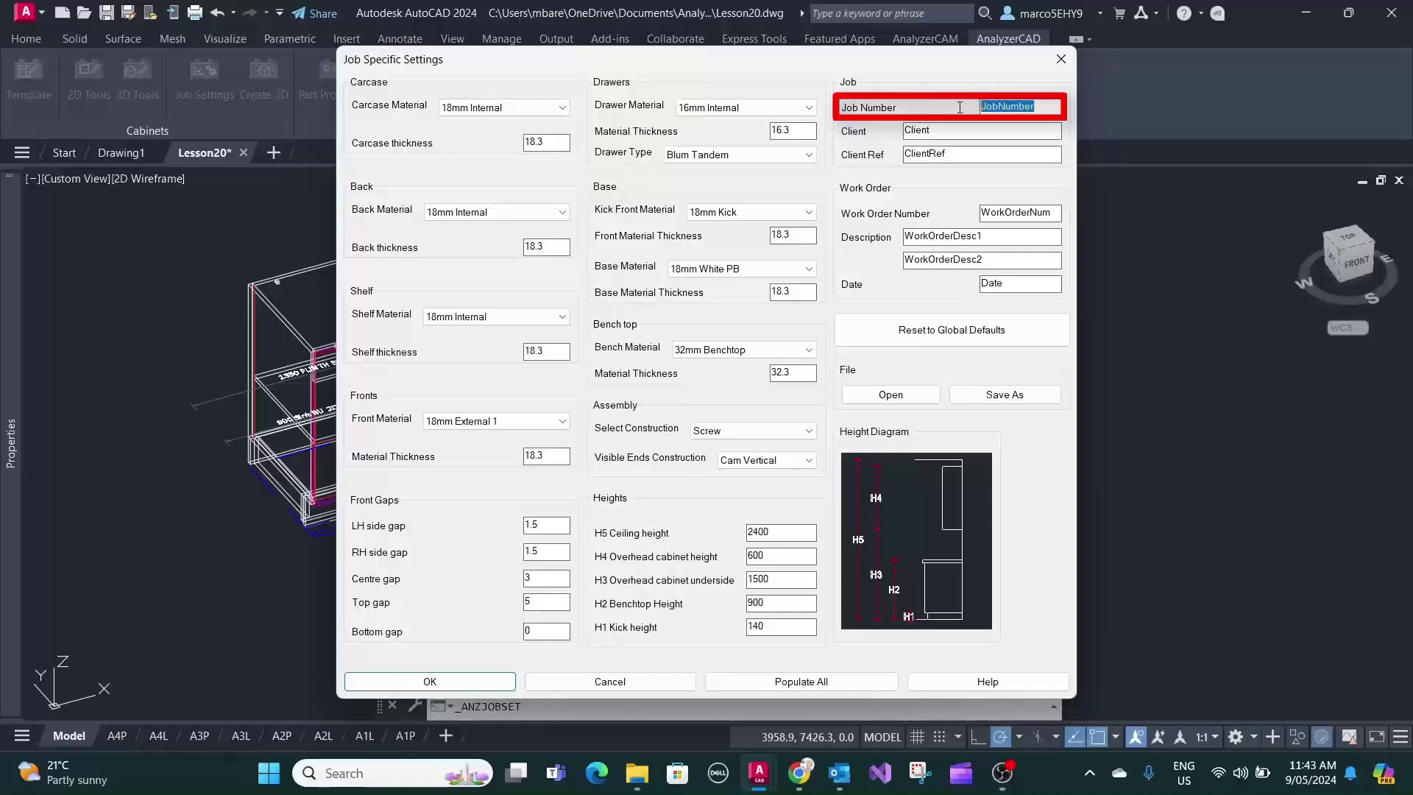
type("444")
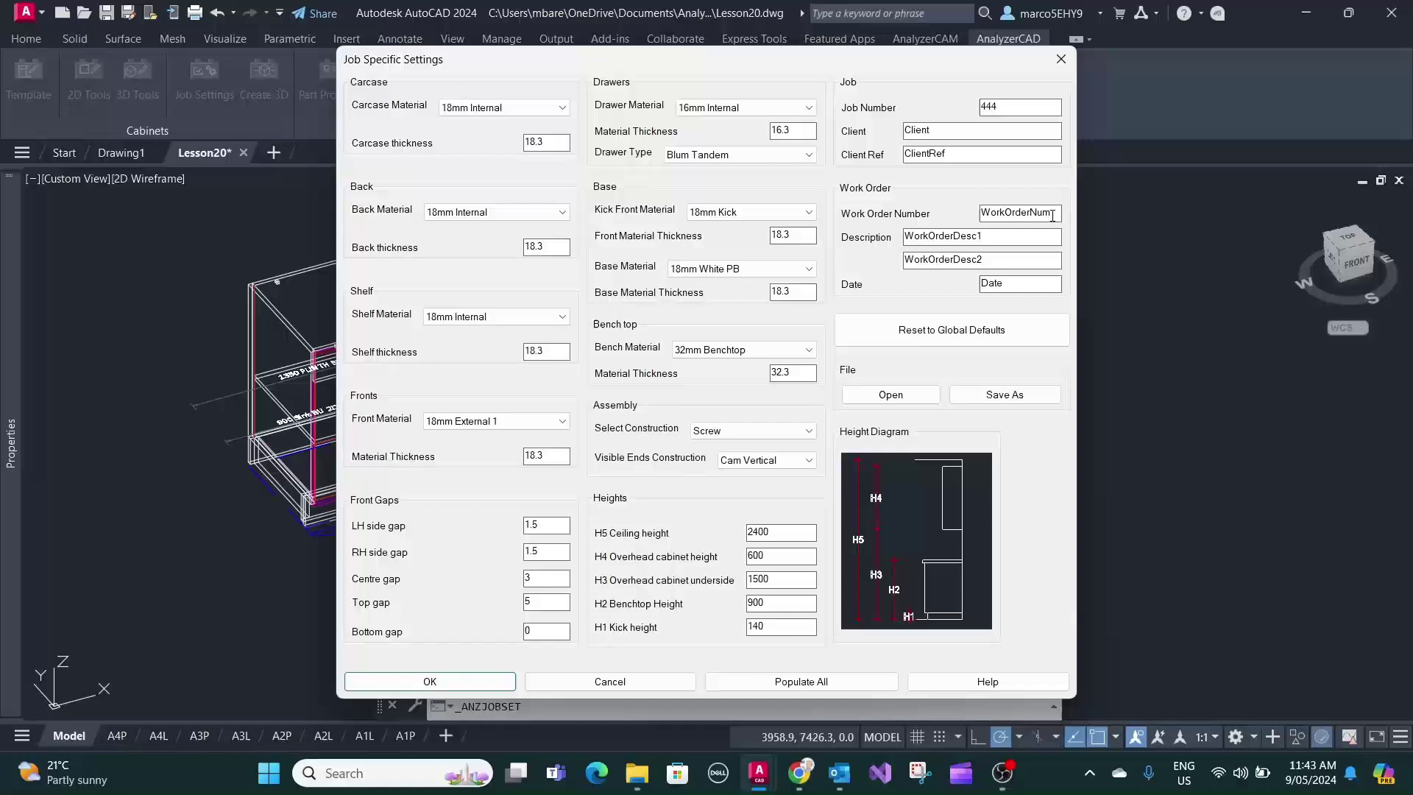
left_click_drag(1012, 220, 922, 231)
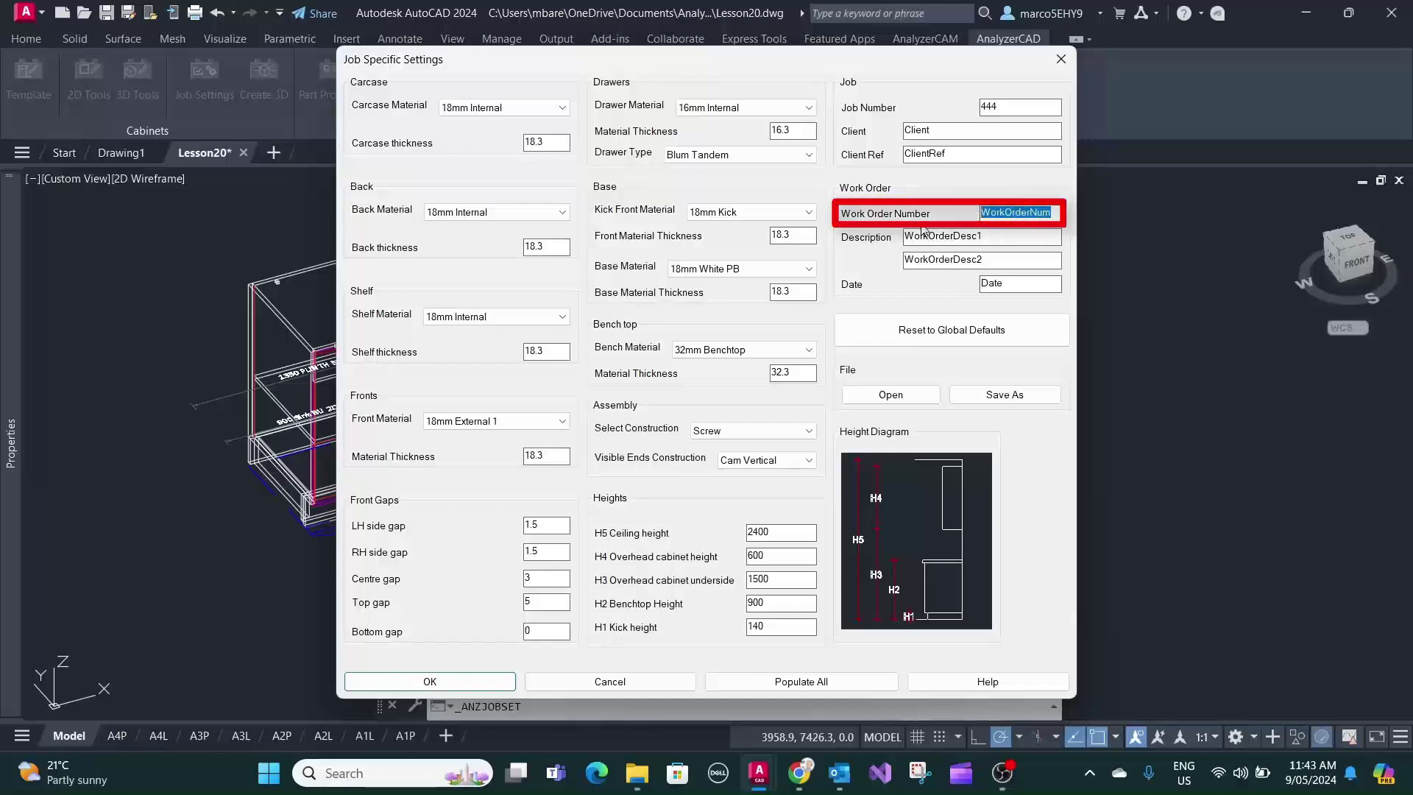
type("01")
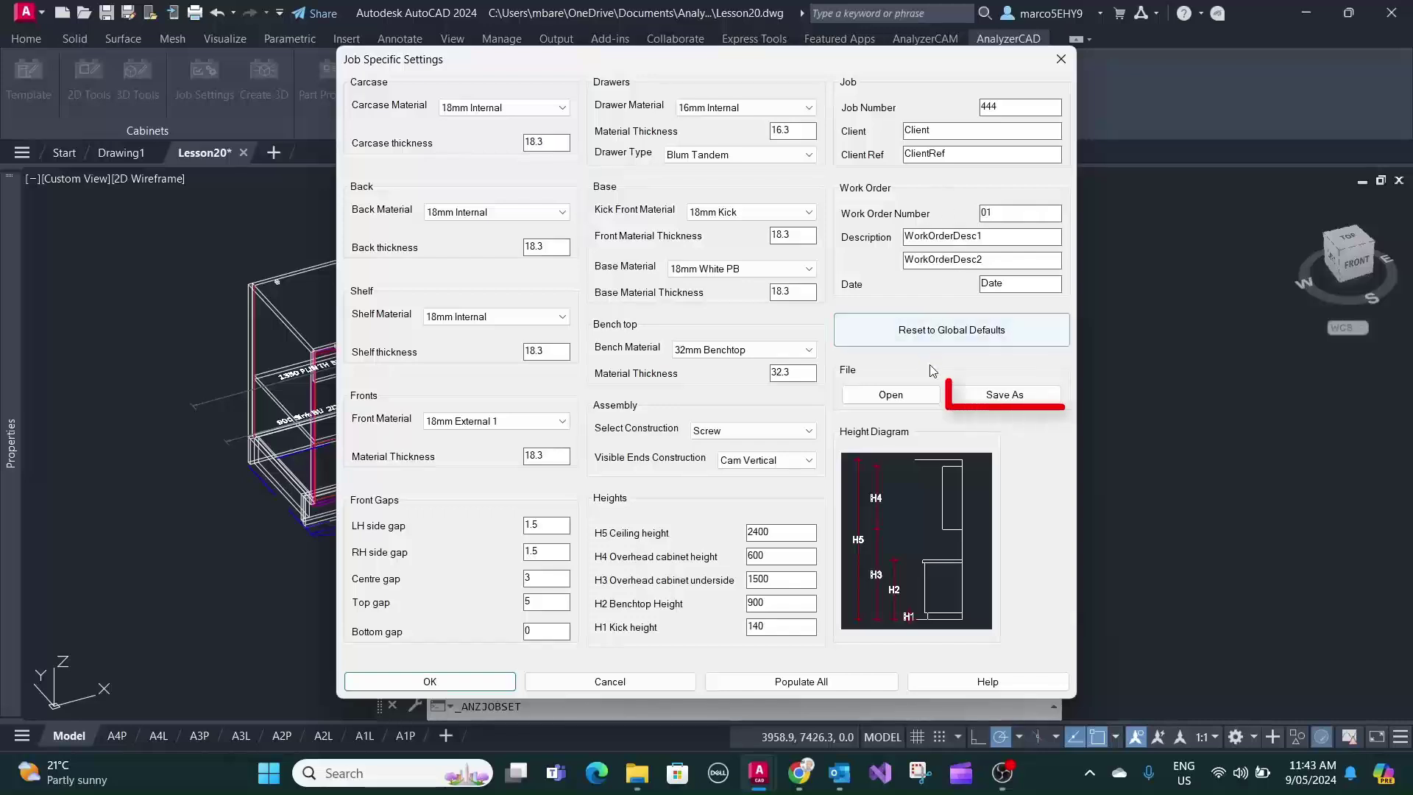
Step: Save the settings as 444JobSetting in Documents › AnalyzerAcademy › Jobs › 444
left_click(990, 395)
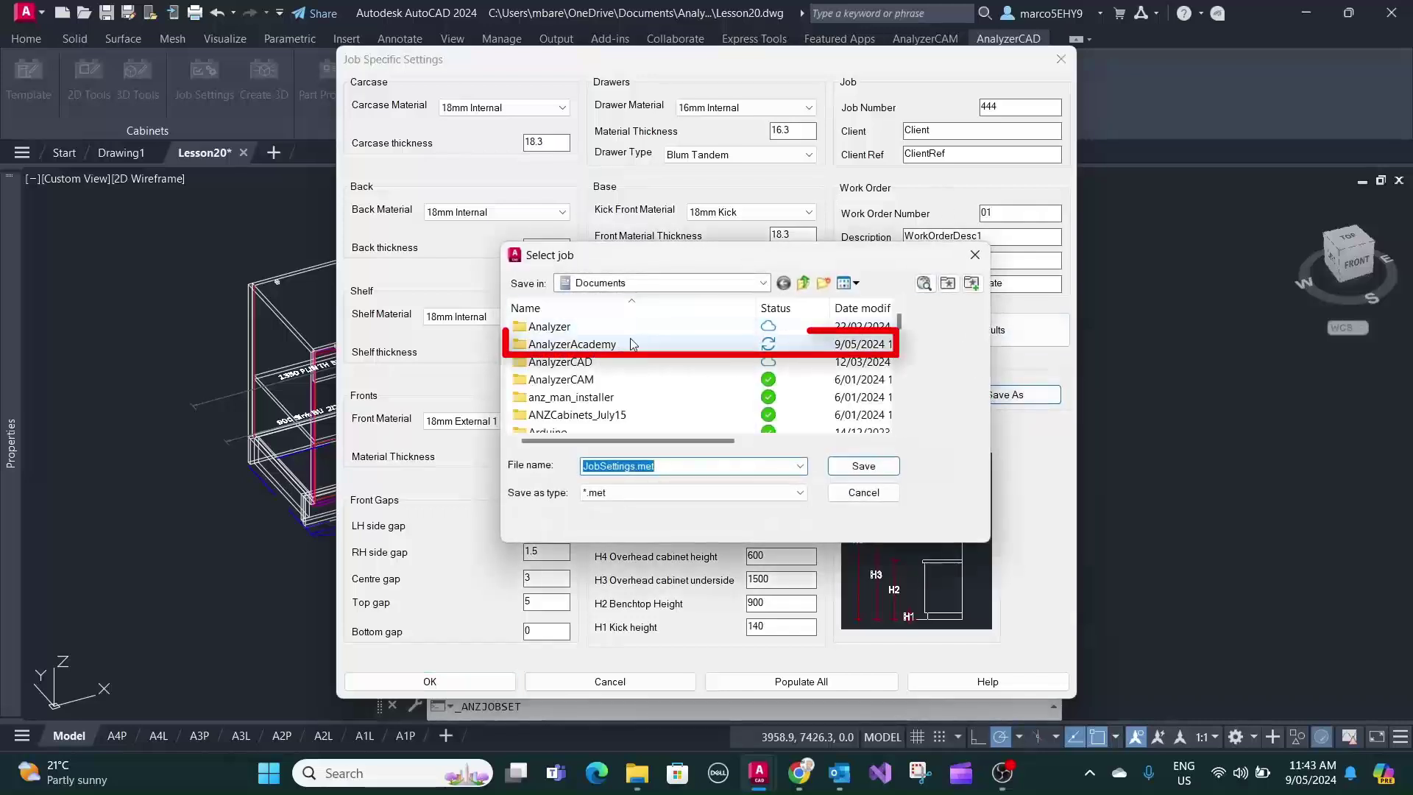
double_click(560, 344)
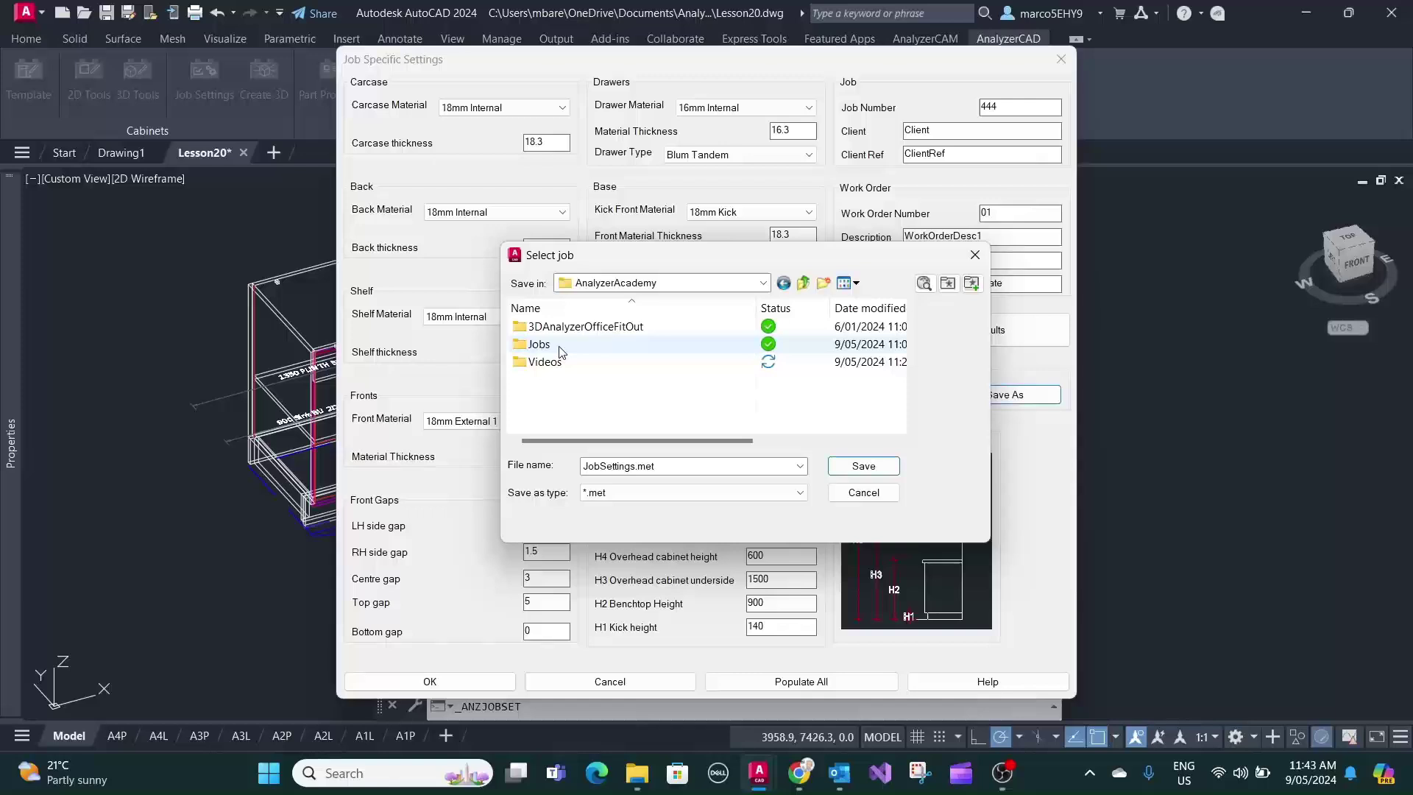
double_click(557, 345)
left_click(543, 346)
double_click(543, 345)
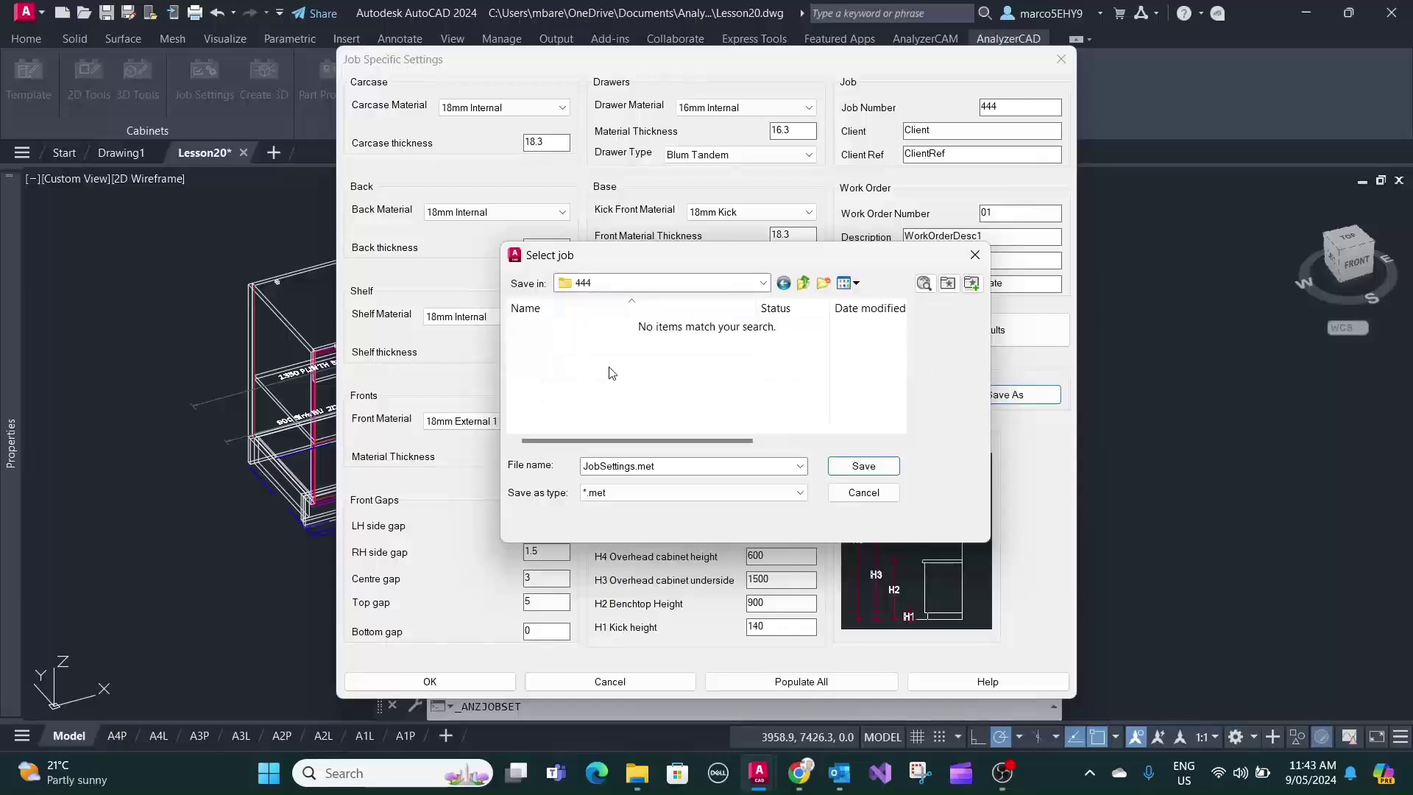
left_click(679, 468)
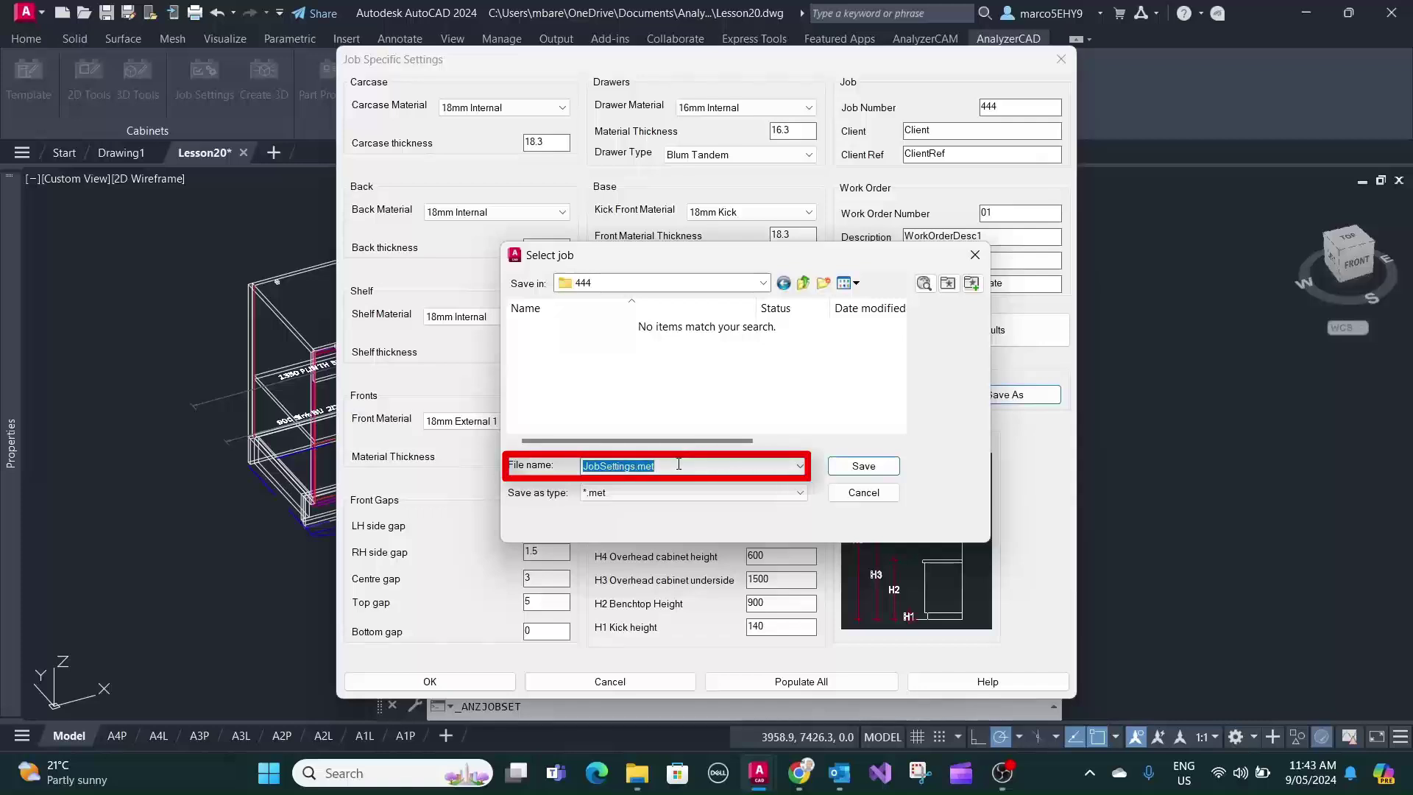
type("444Job")
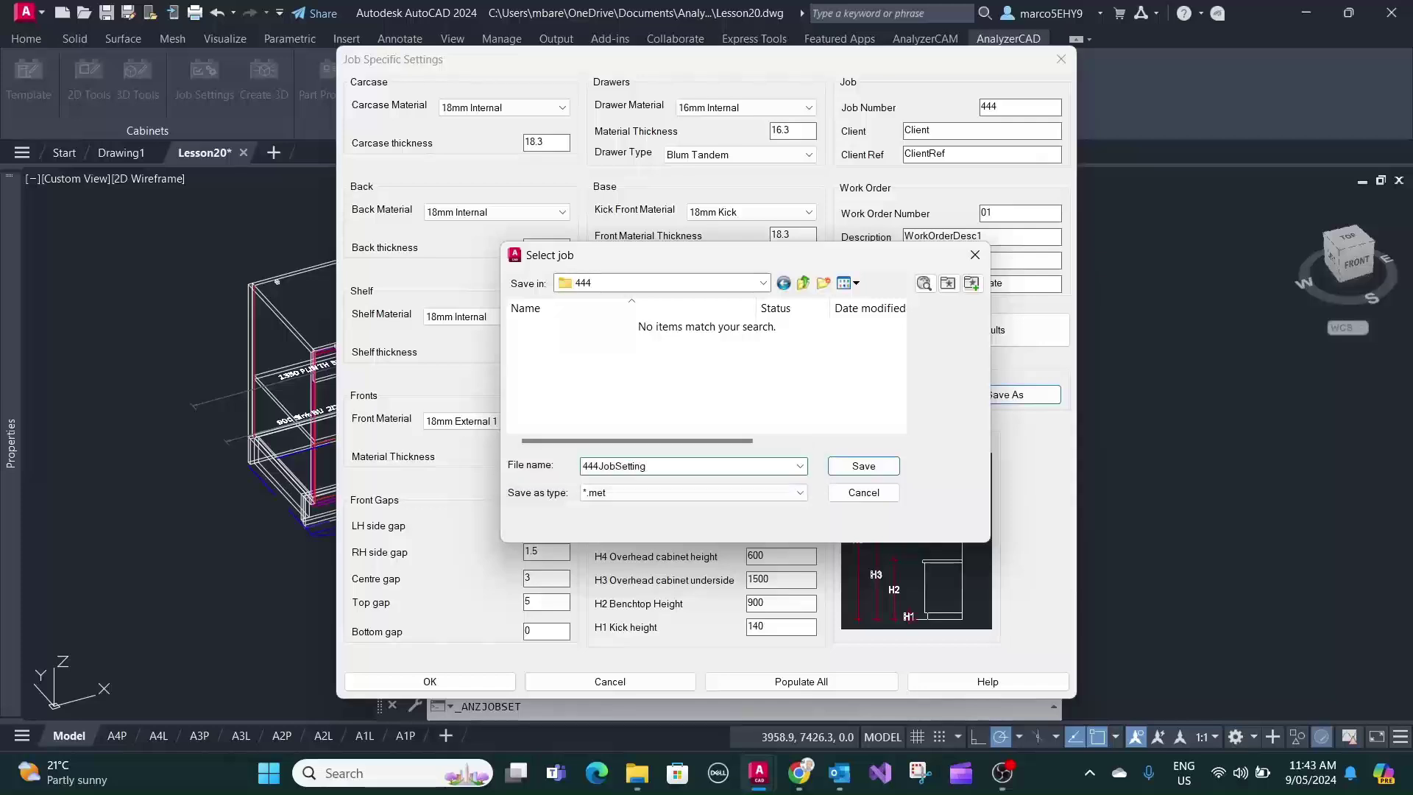
left_click(864, 469)
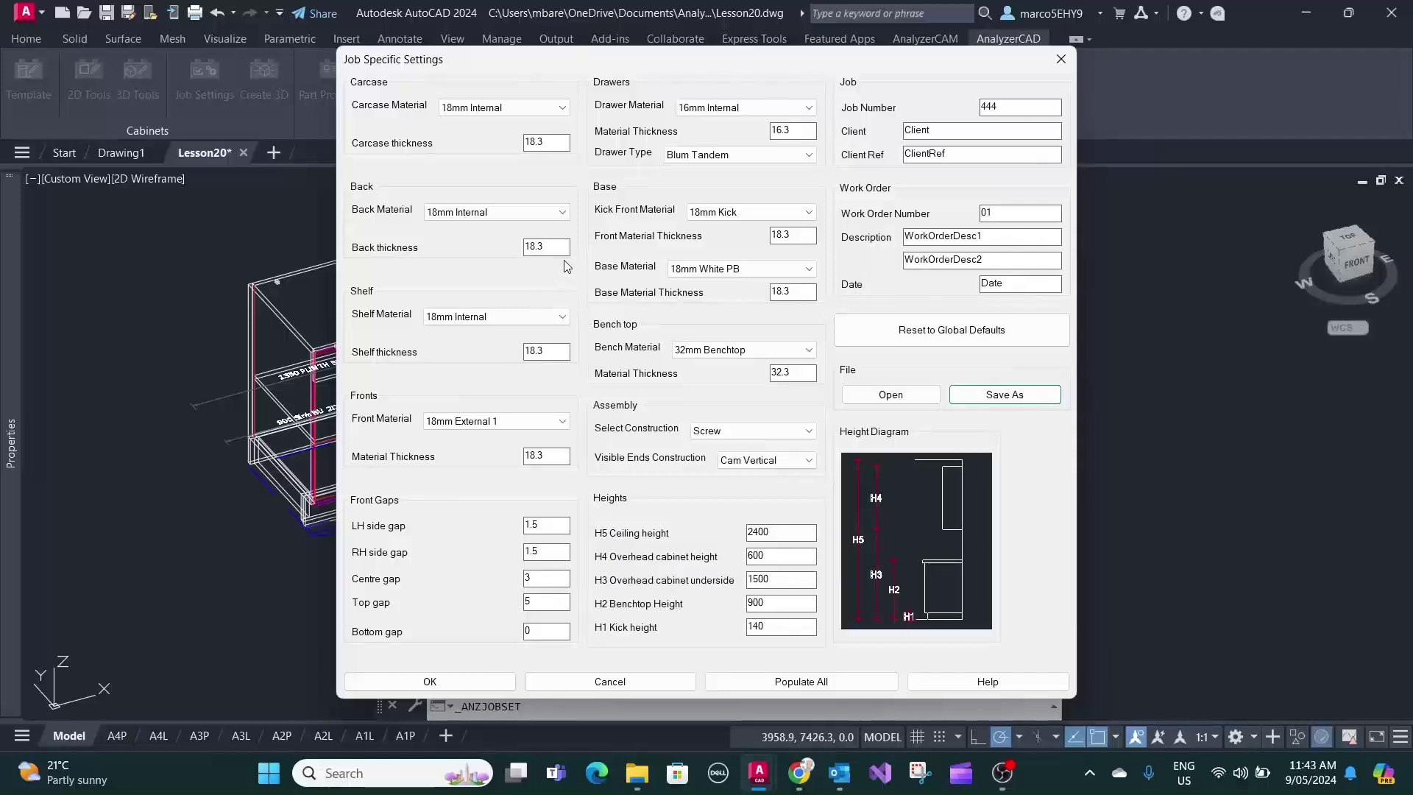
Step: Close the job settings and use Delete All Cabinets to clear the 3D models
left_click(1061, 59)
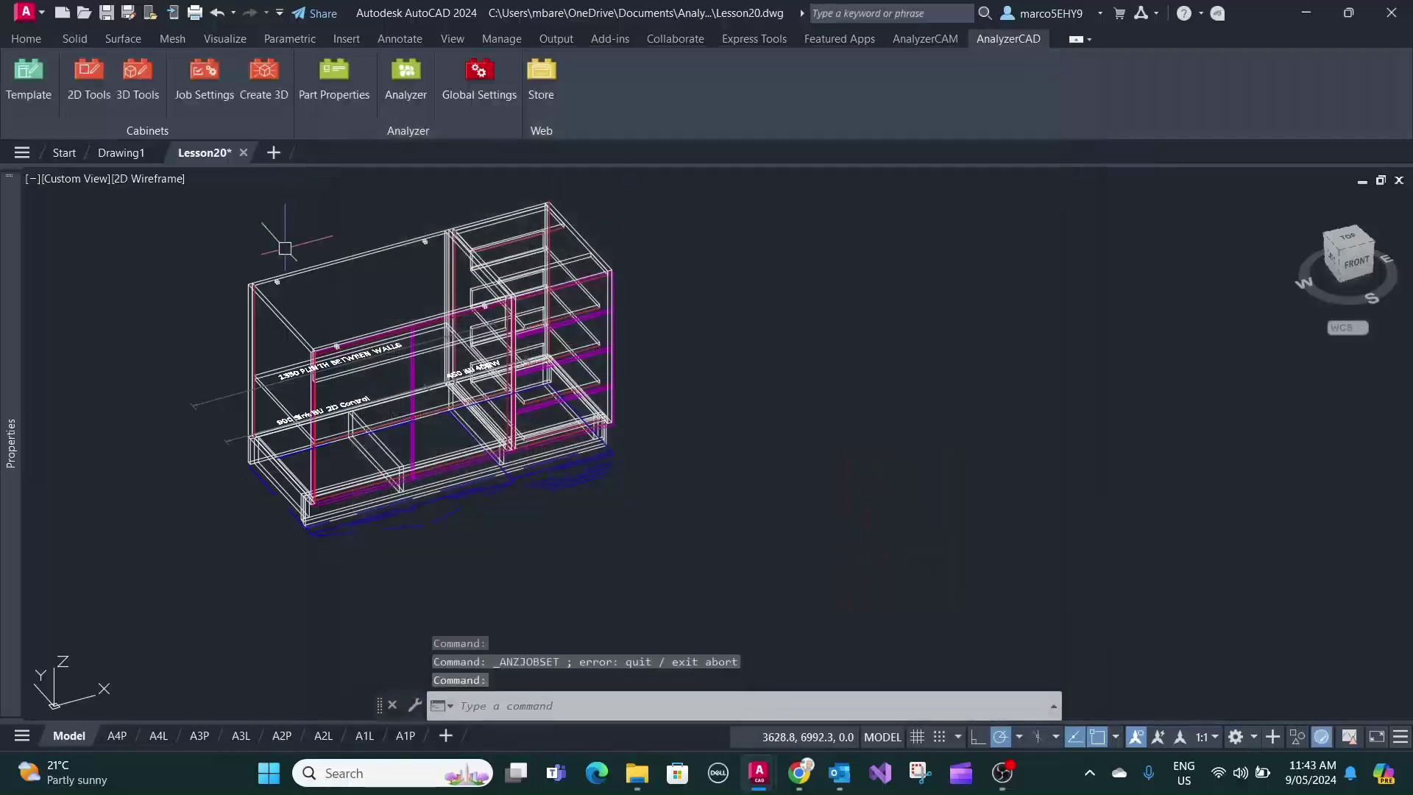
left_click(133, 76)
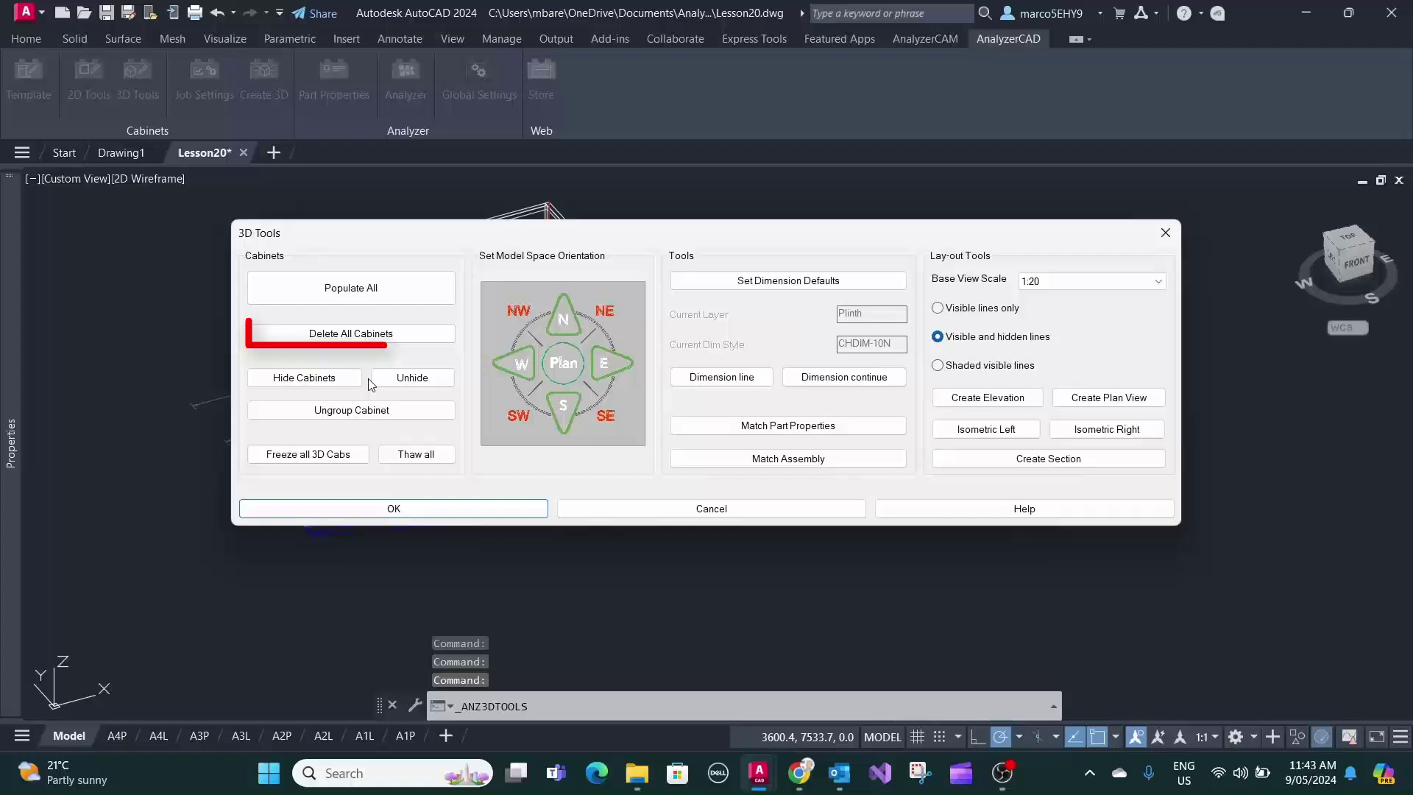
left_click(327, 329)
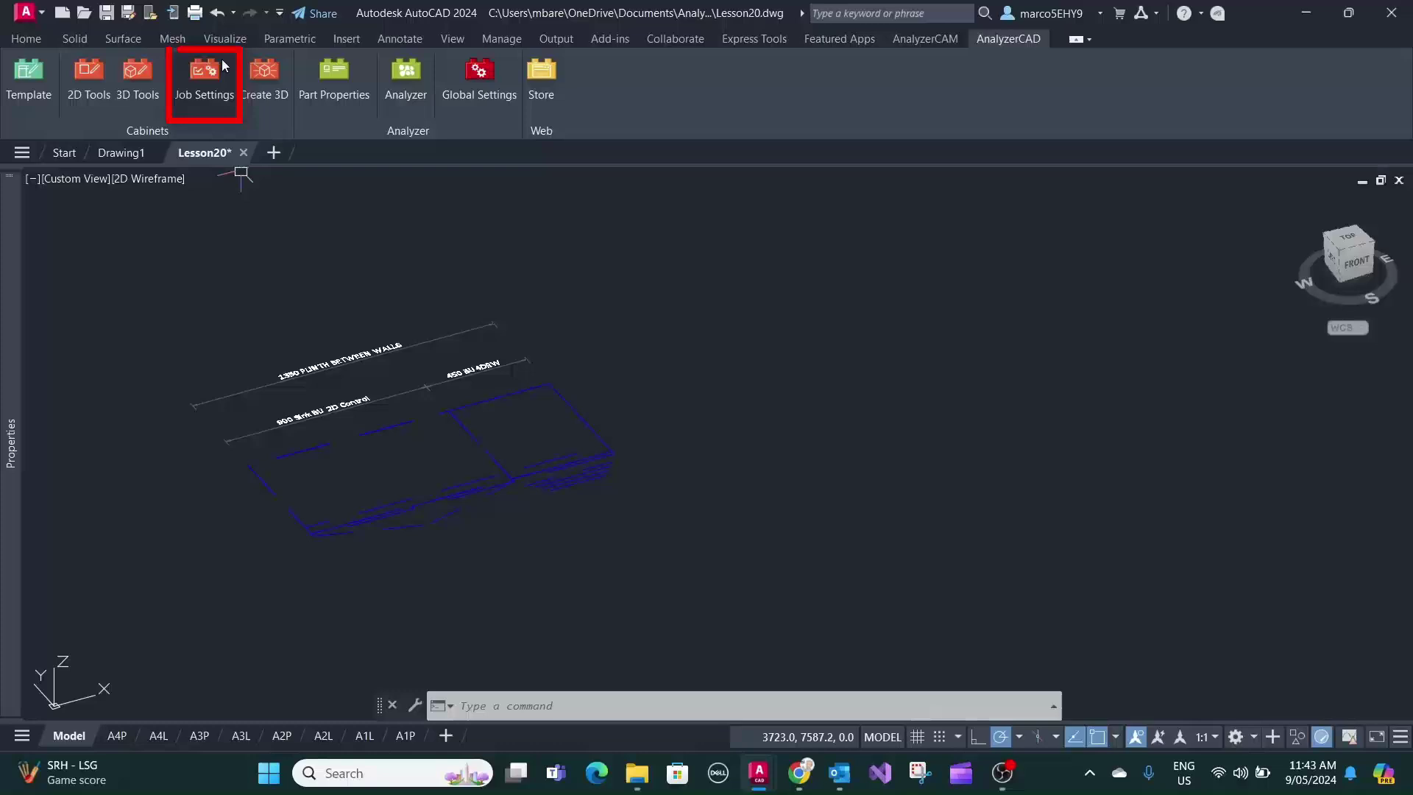
Step: Load 333JobSettings.met from AnalyzerAcademy › Jobs › 333 › WO-01 into Job Specific Settings
left_click(204, 73)
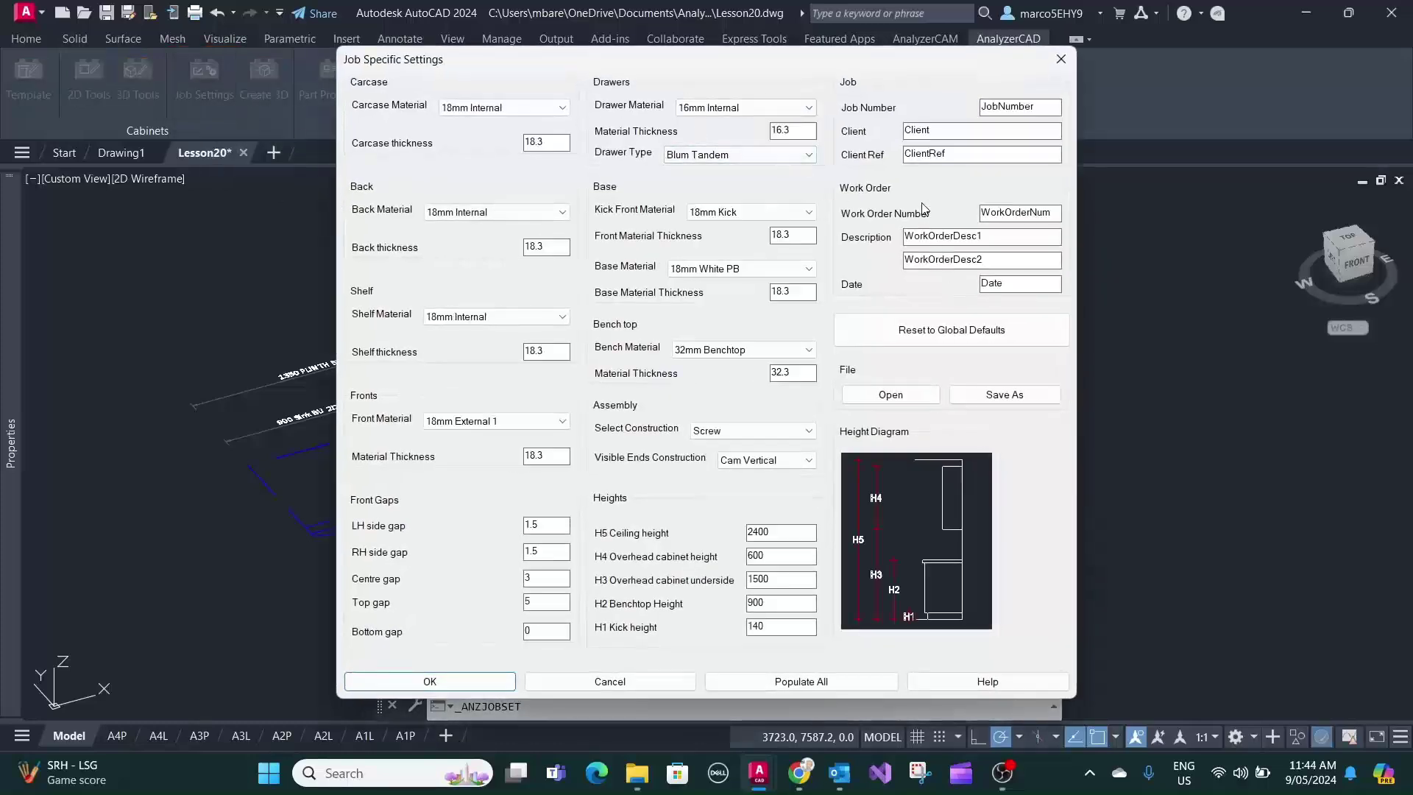
left_click(919, 396)
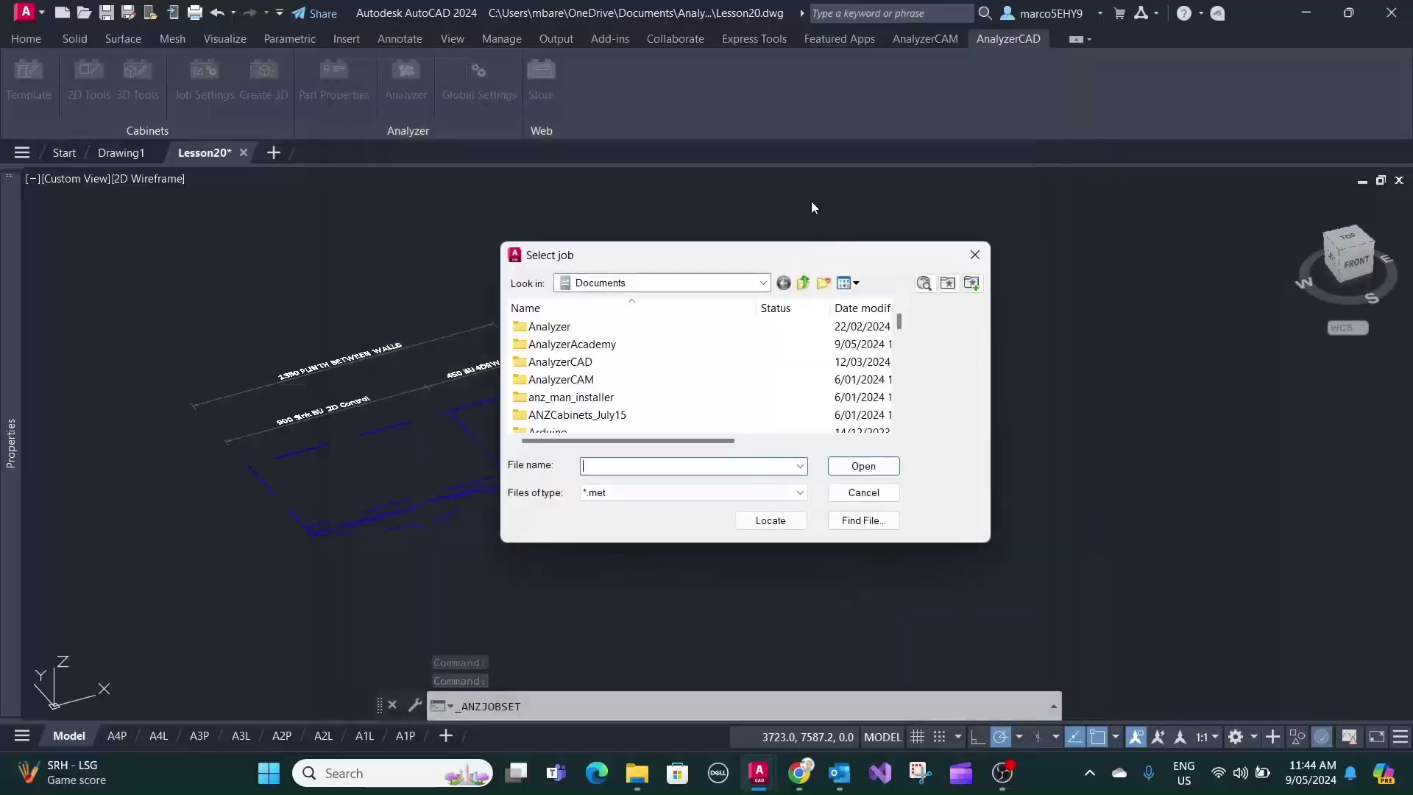
double_click(592, 344)
double_click(556, 345)
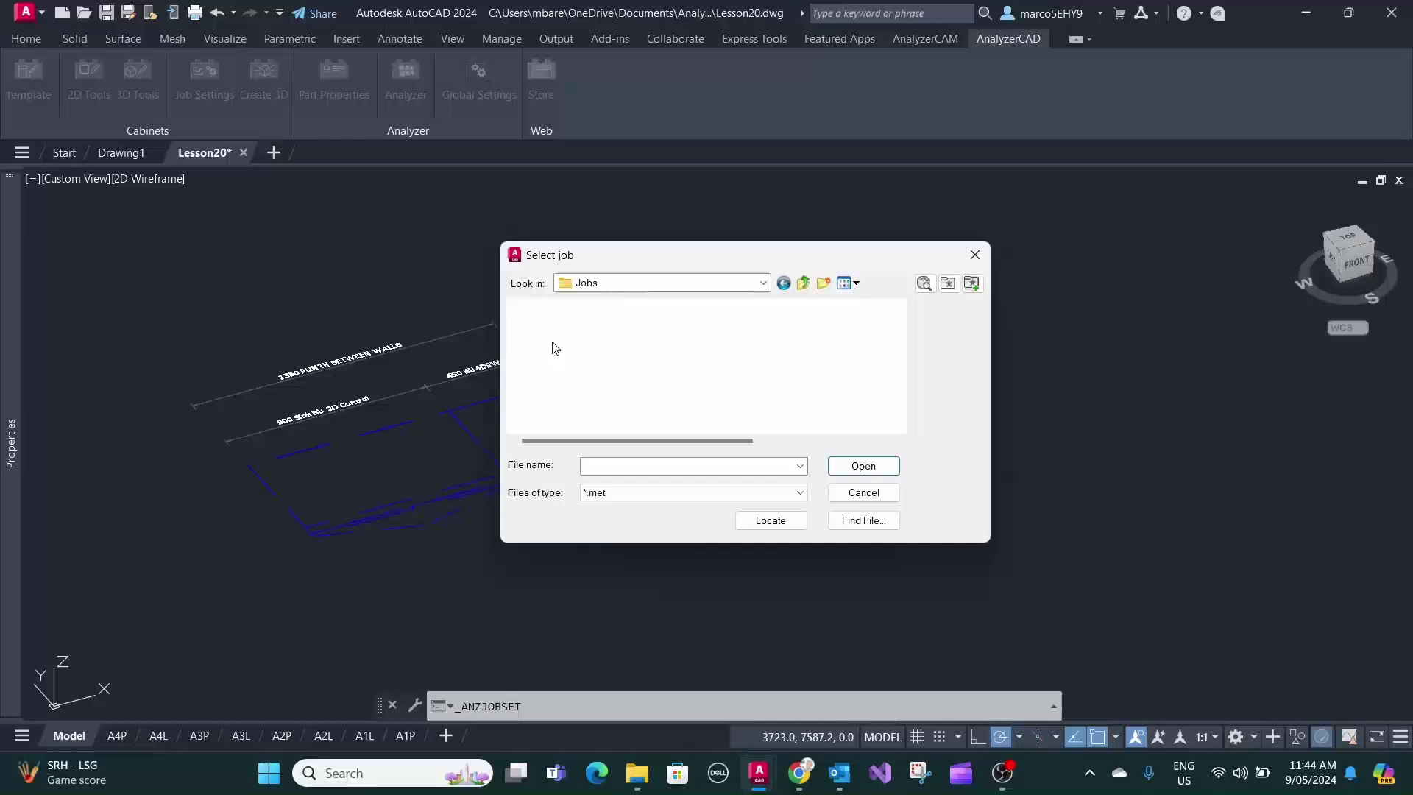
double_click(582, 328)
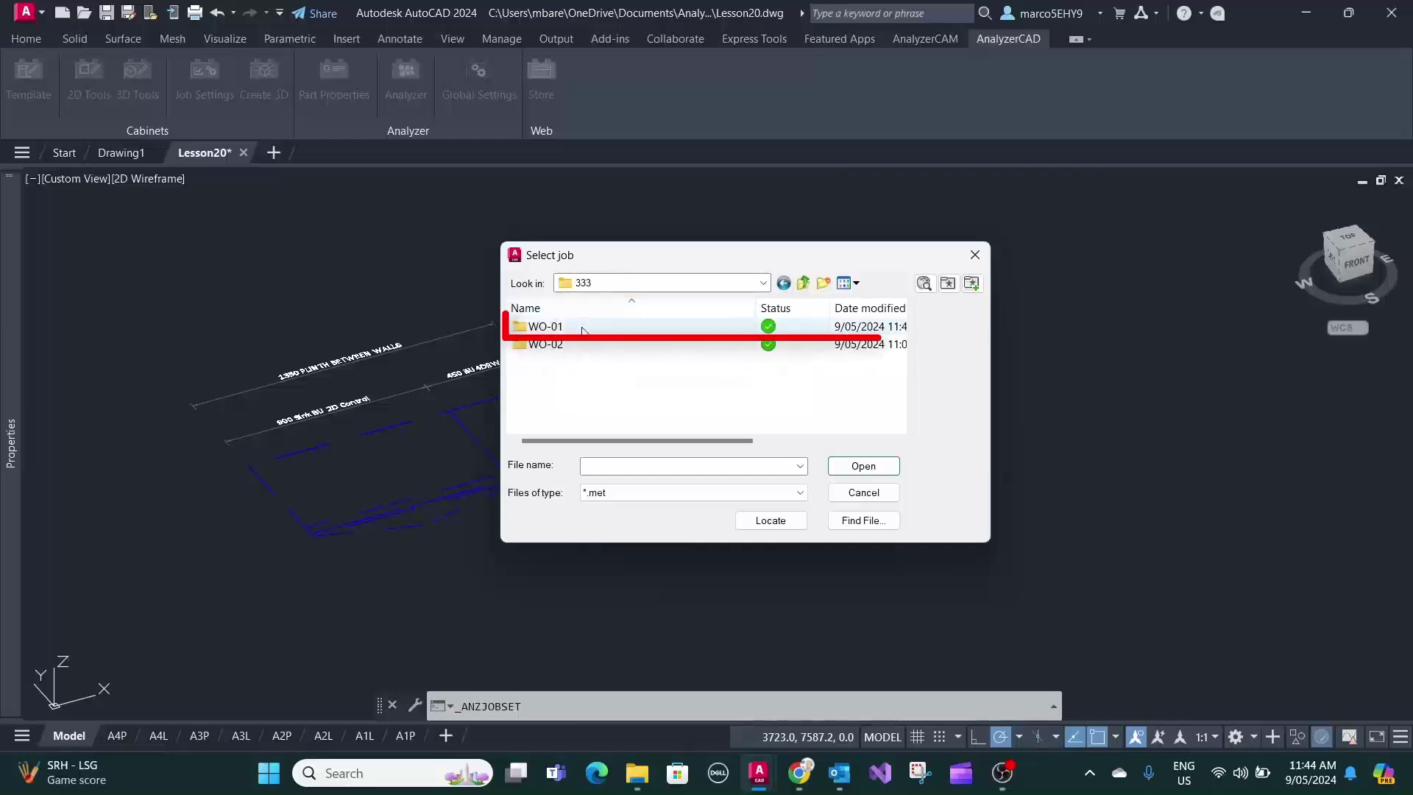
double_click(582, 328)
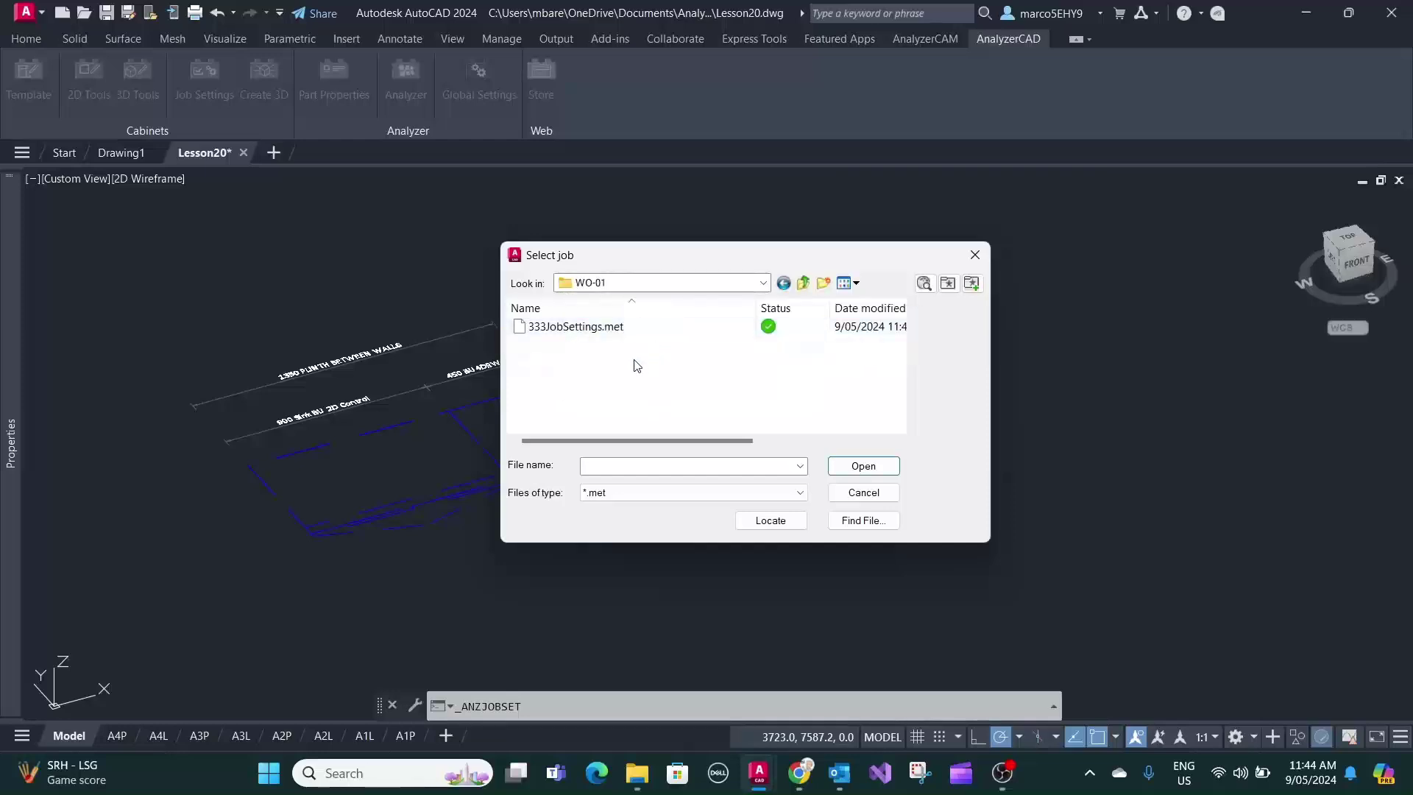
left_click(572, 331)
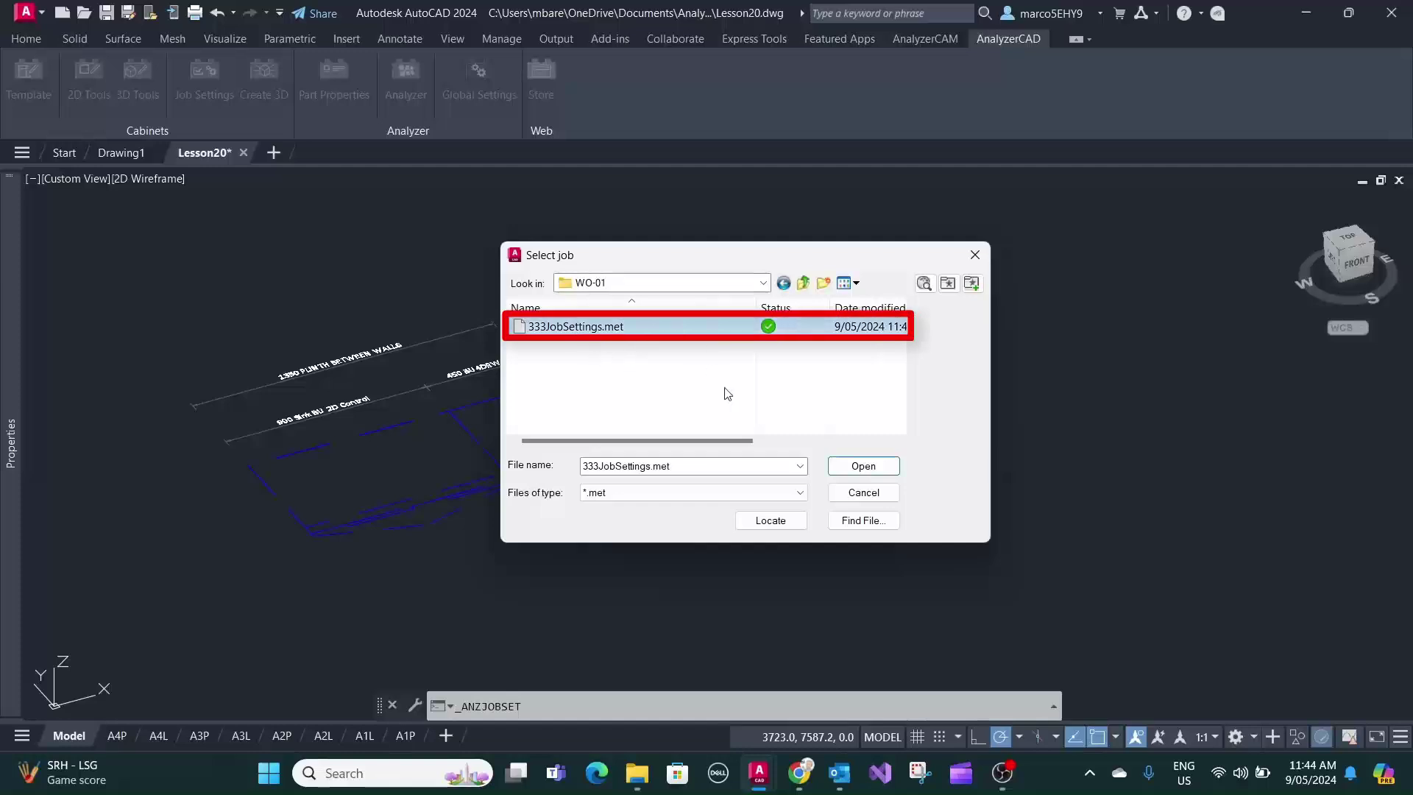
left_click(861, 467)
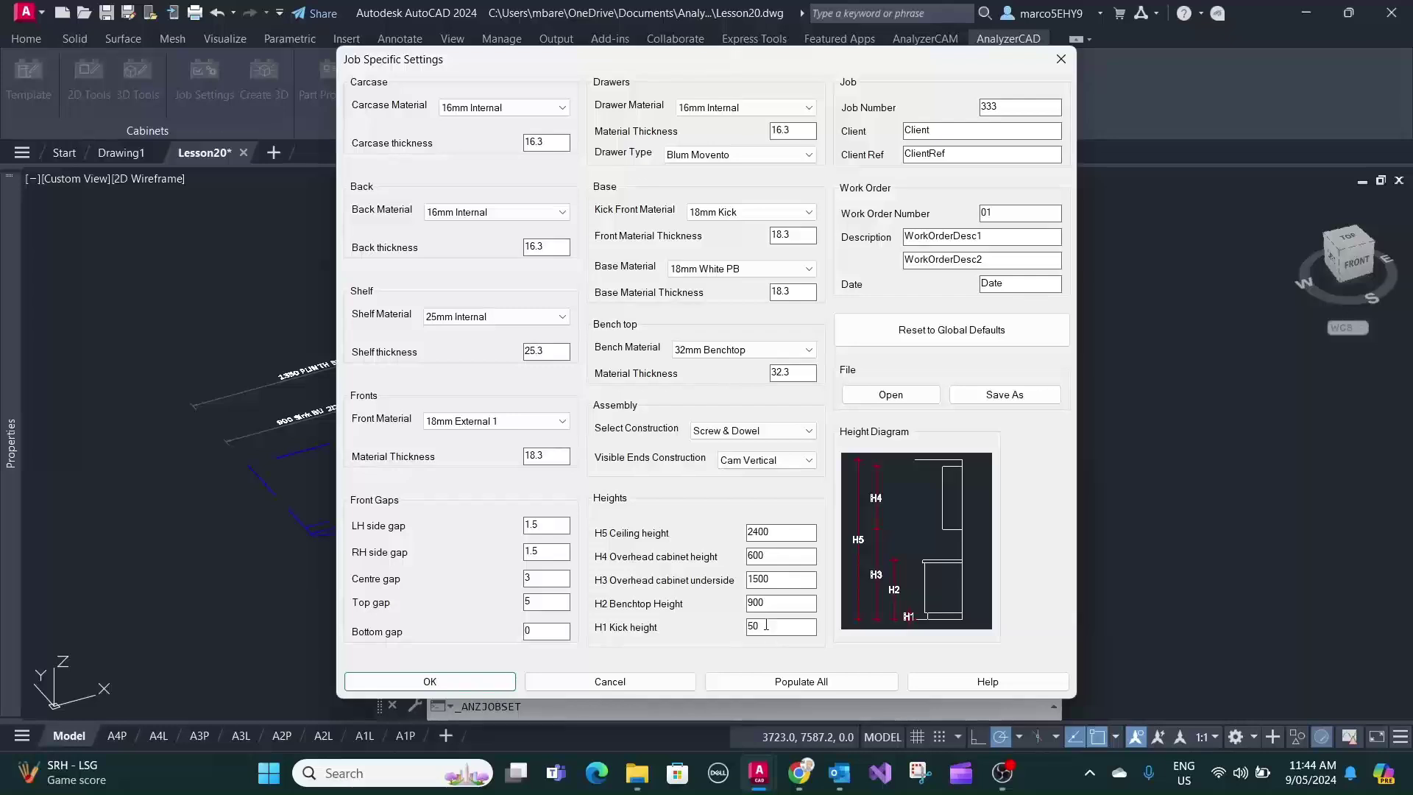
Step: Populate all cabinets with the loaded 333 settings (16mm Internal, Blum Movento, 50 kick)
left_click(767, 683)
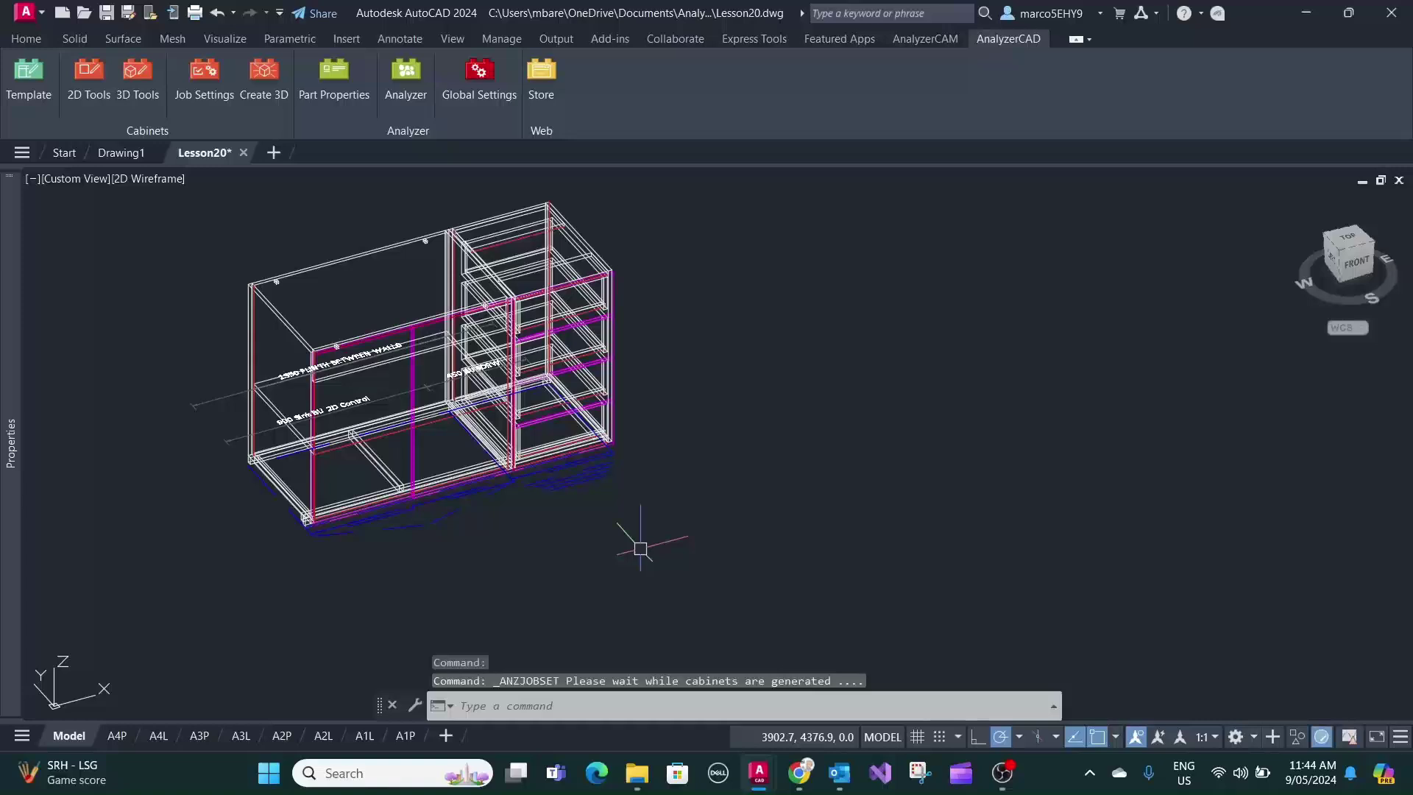
scroll(301, 528, "up", 2)
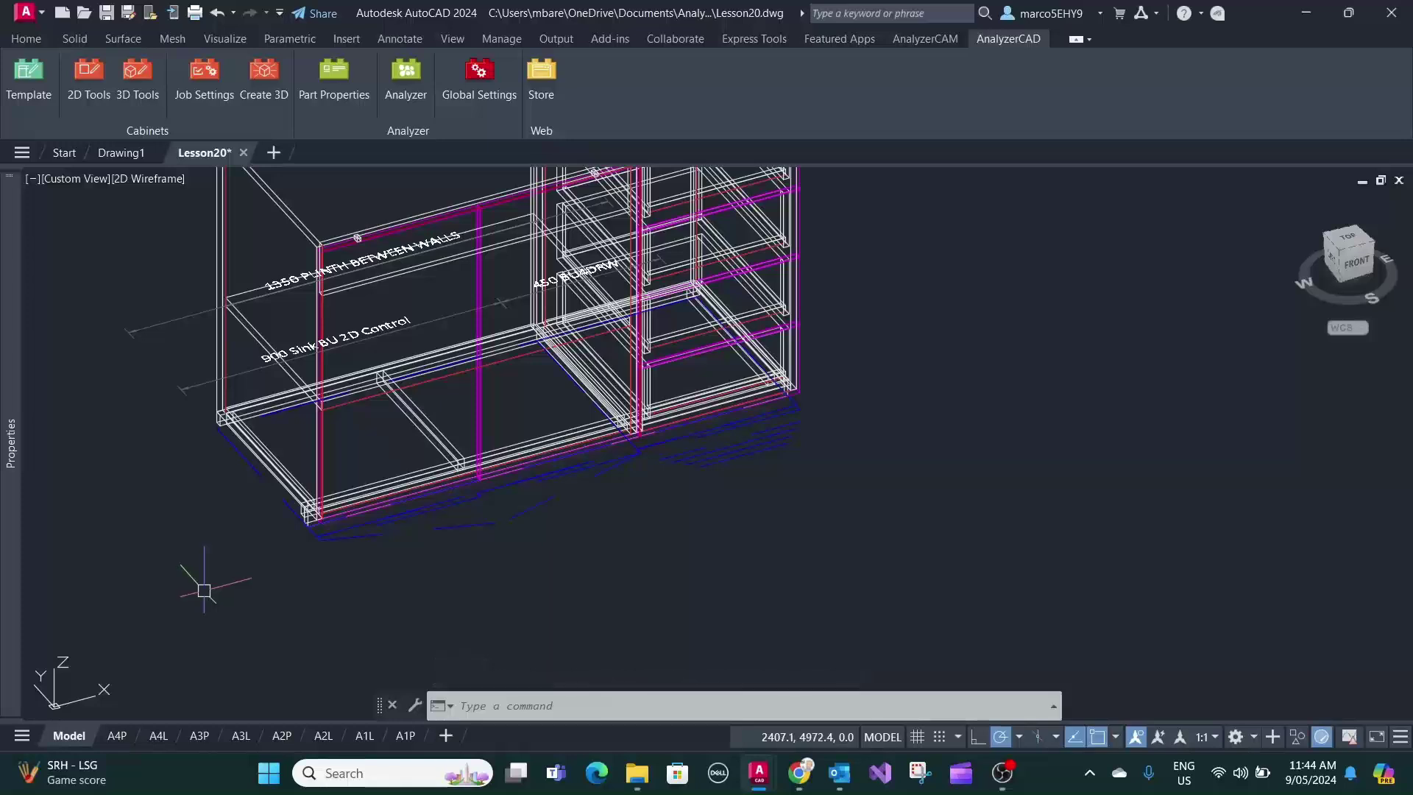
scroll(294, 562, "up", 2)
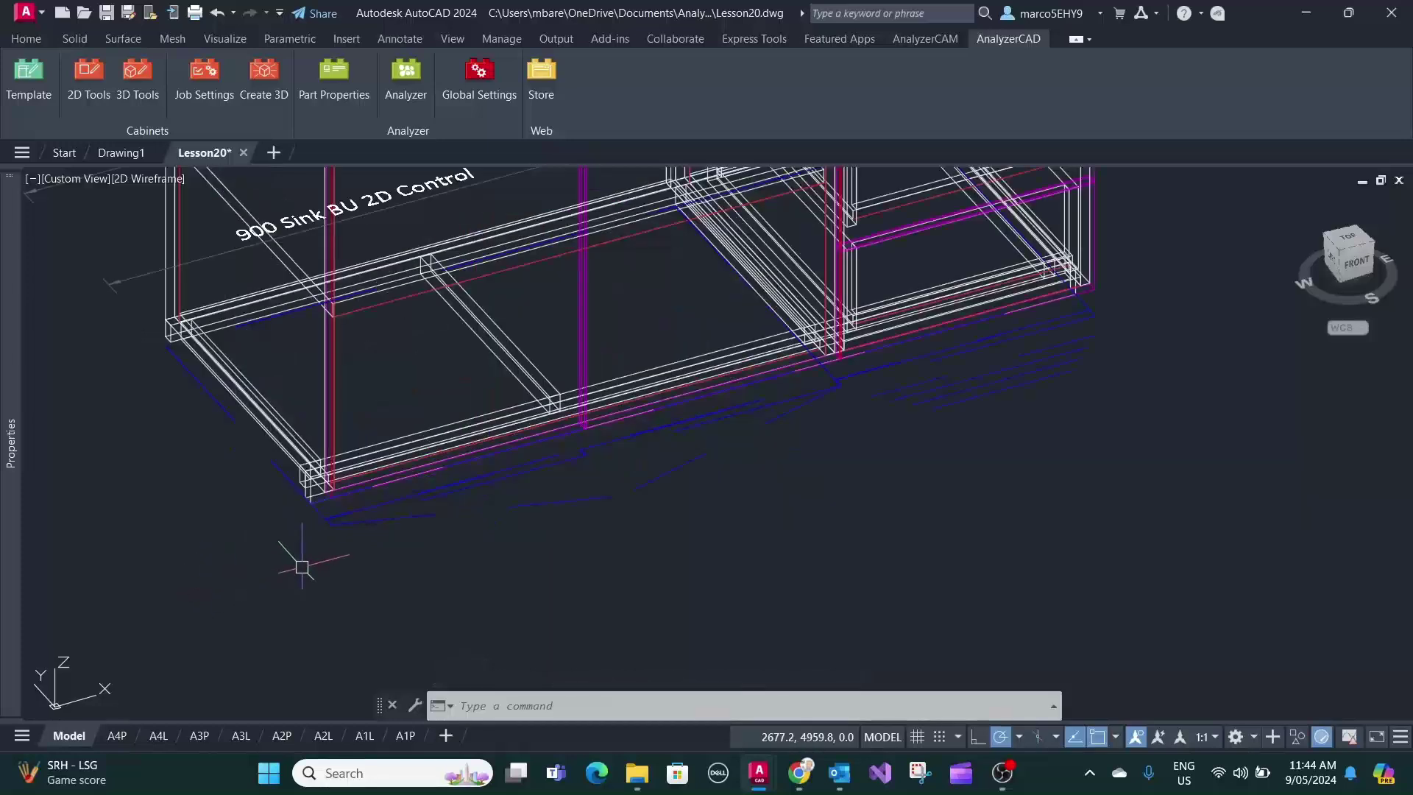
scroll(295, 571, "down", 4)
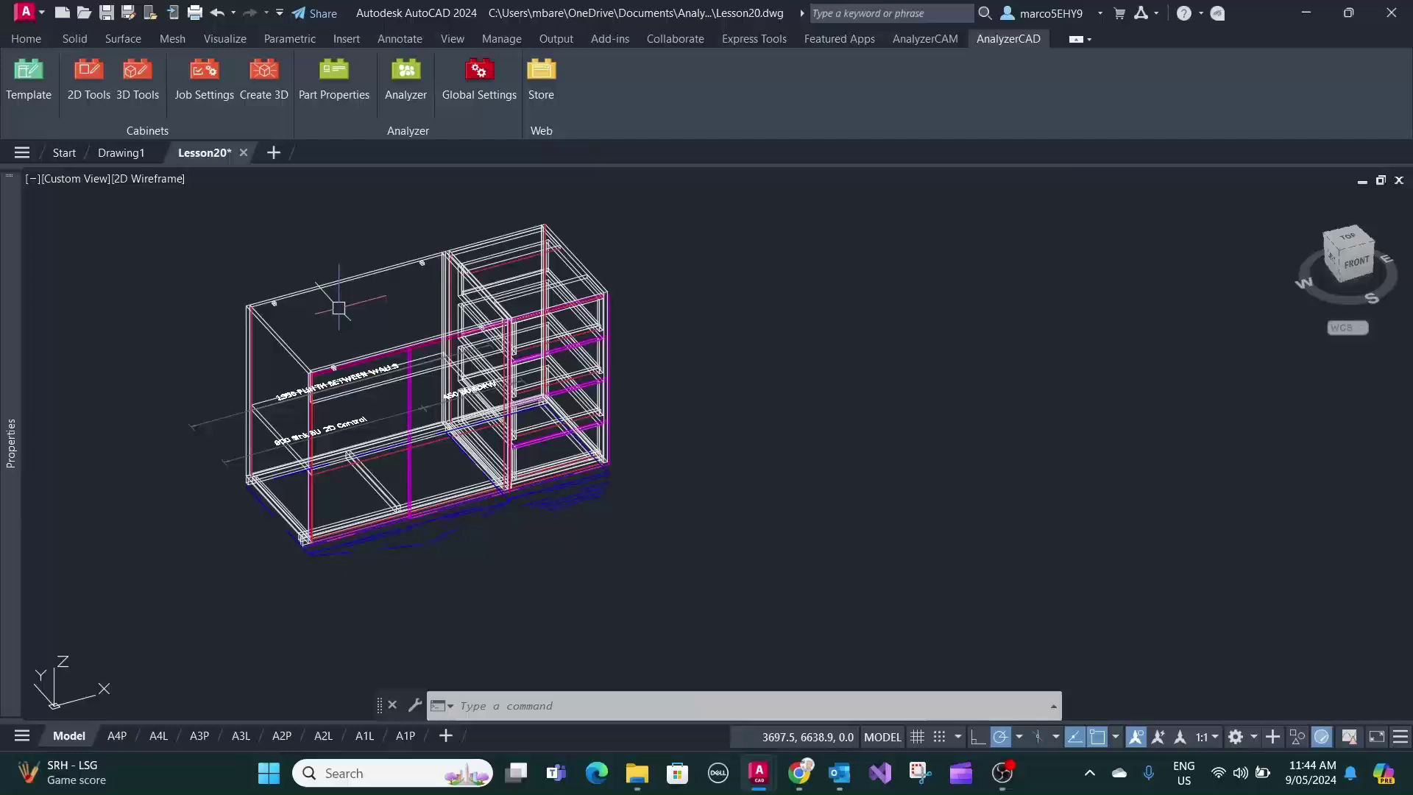